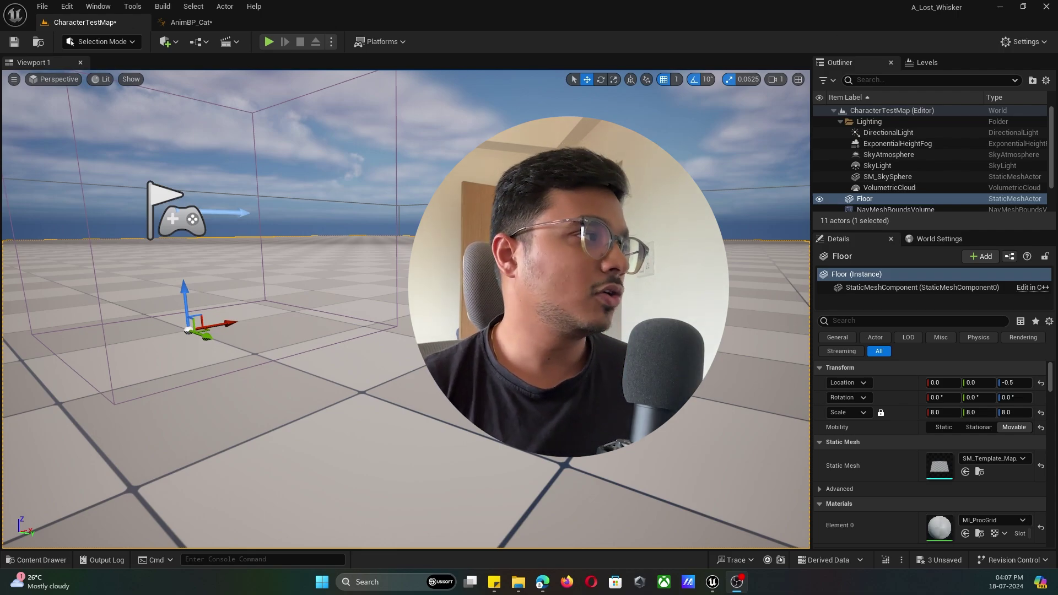
- Play-test the cat character in CharacterTestMap, moving it around until it faces the camera, and release the mouse cursor
right_click_drag(408, 146, 386, 165)
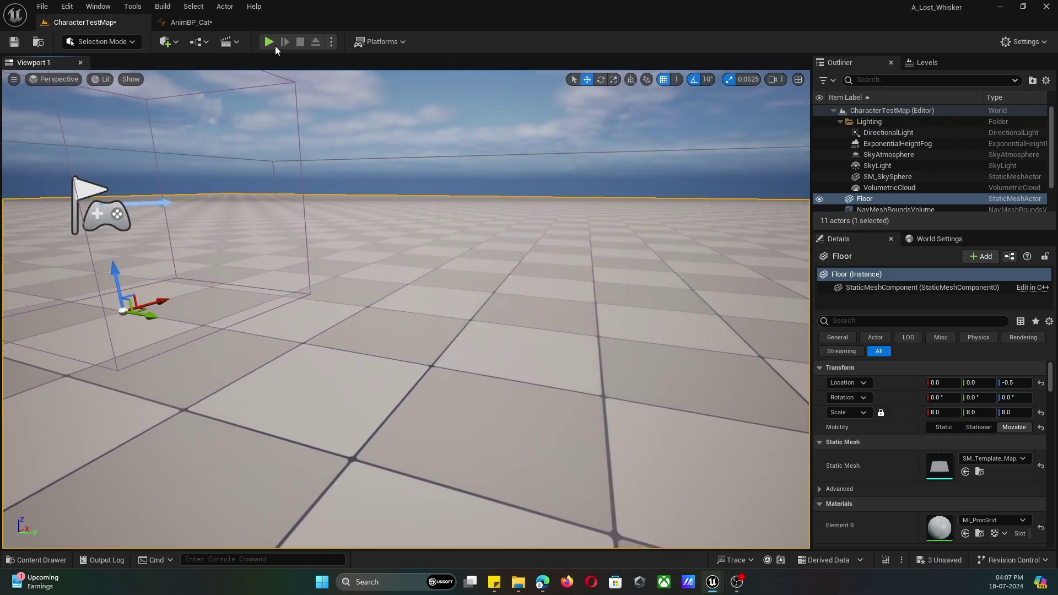
left_click(270, 42)
key("space")
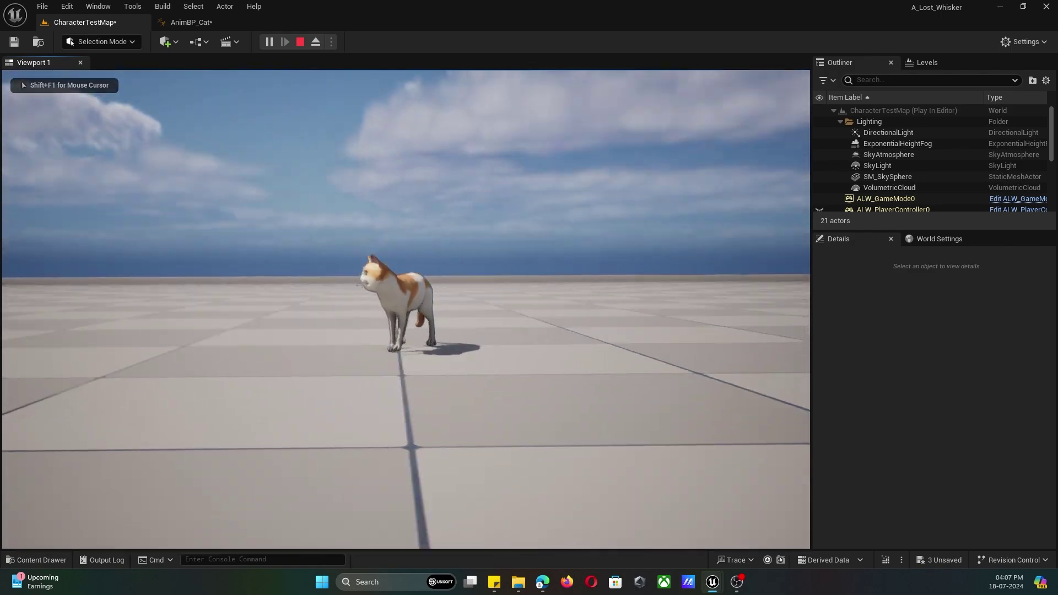
key("s")
key("d")
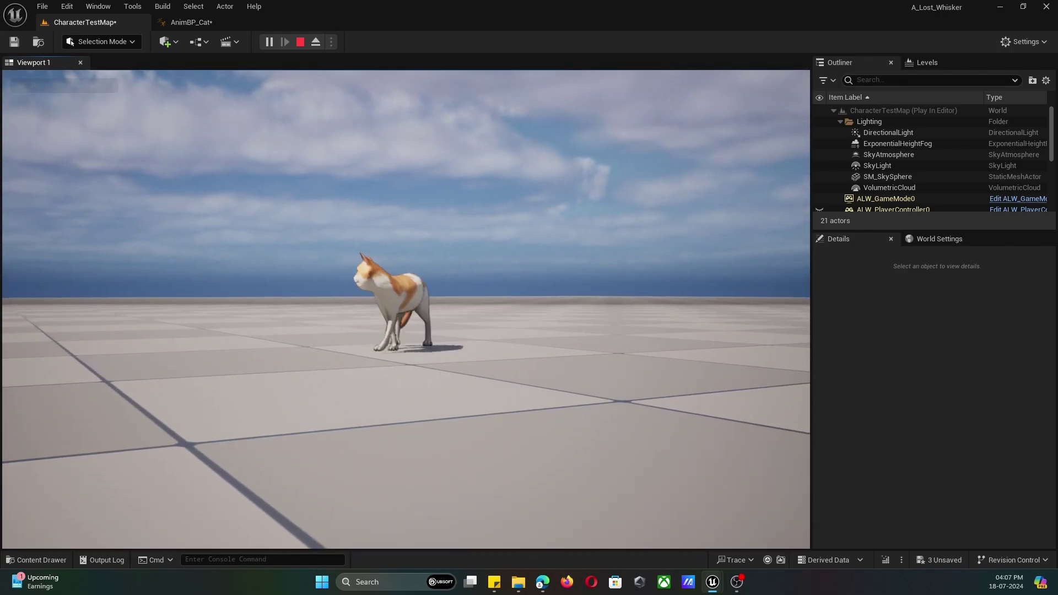
key("a")
key("s")
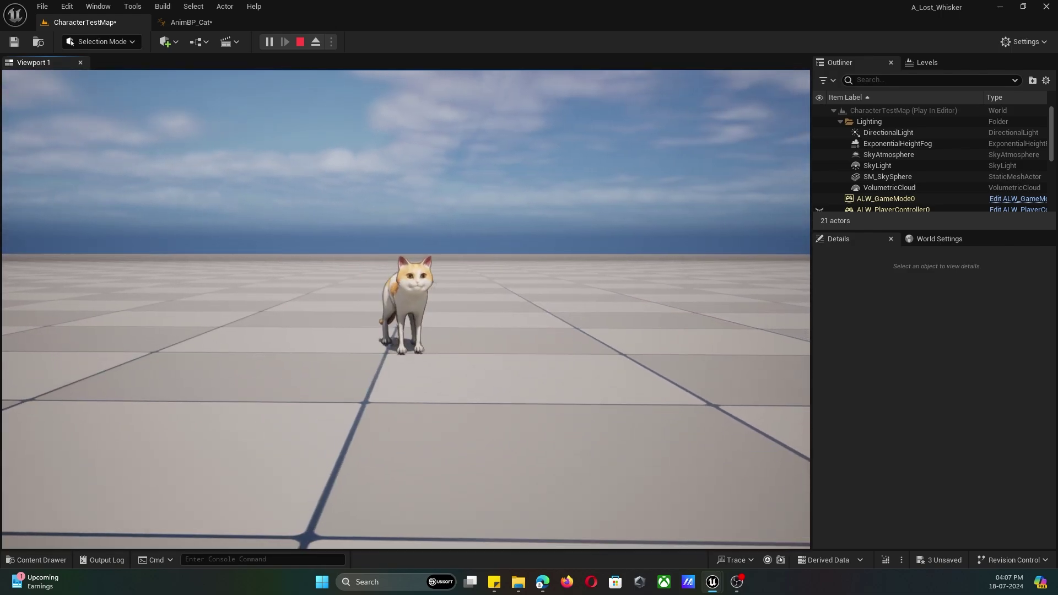
key("shift+F1")
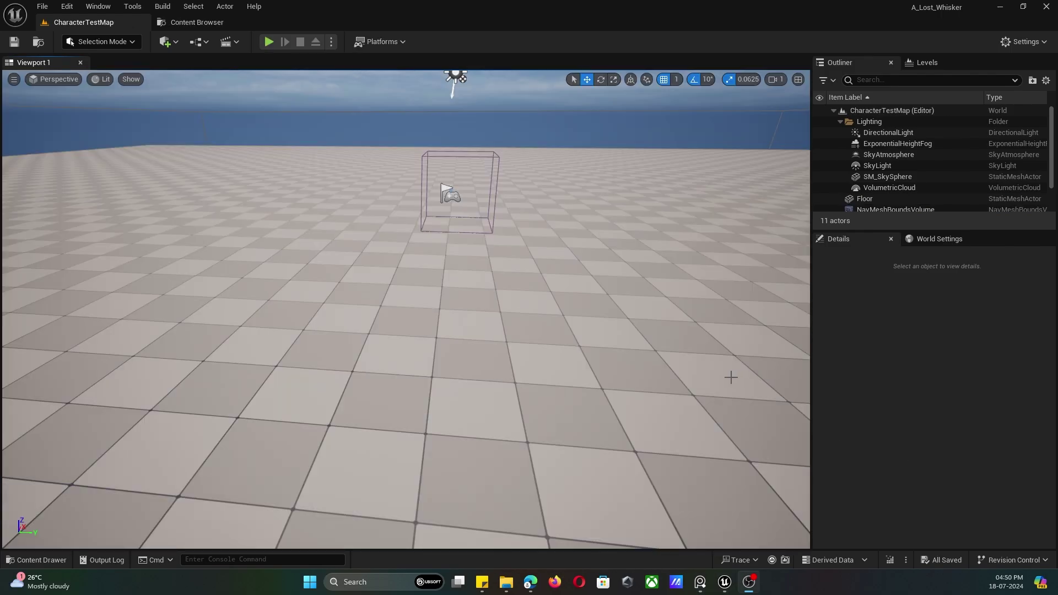
- Open the InputAction_Meow asset from the Inputs folder and examine its value type and triggers
right_click_drag(225, 382, 225, 358)
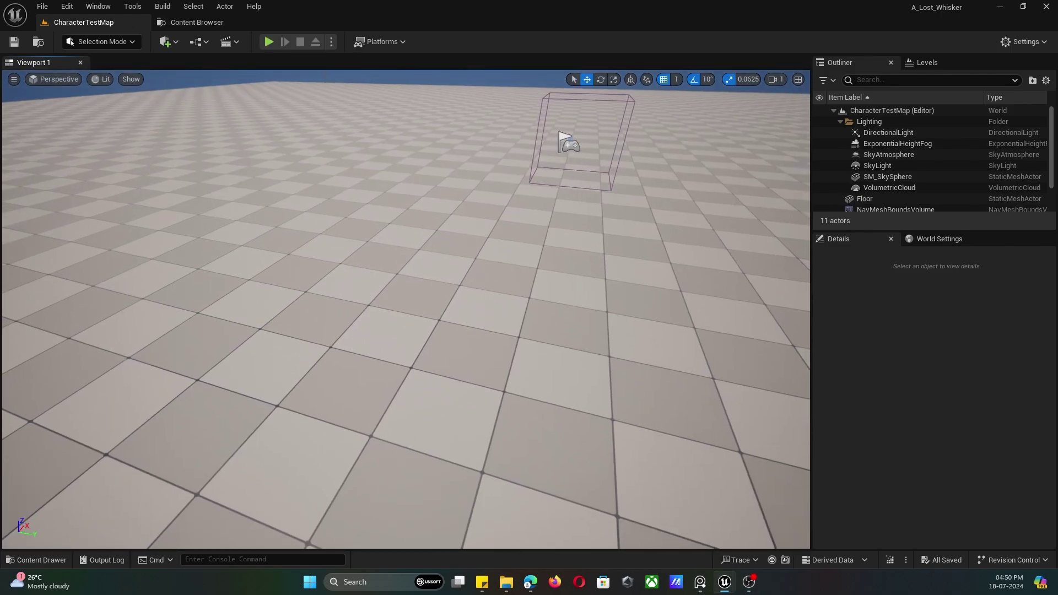
key("ctrl+space")
left_click(655, 458)
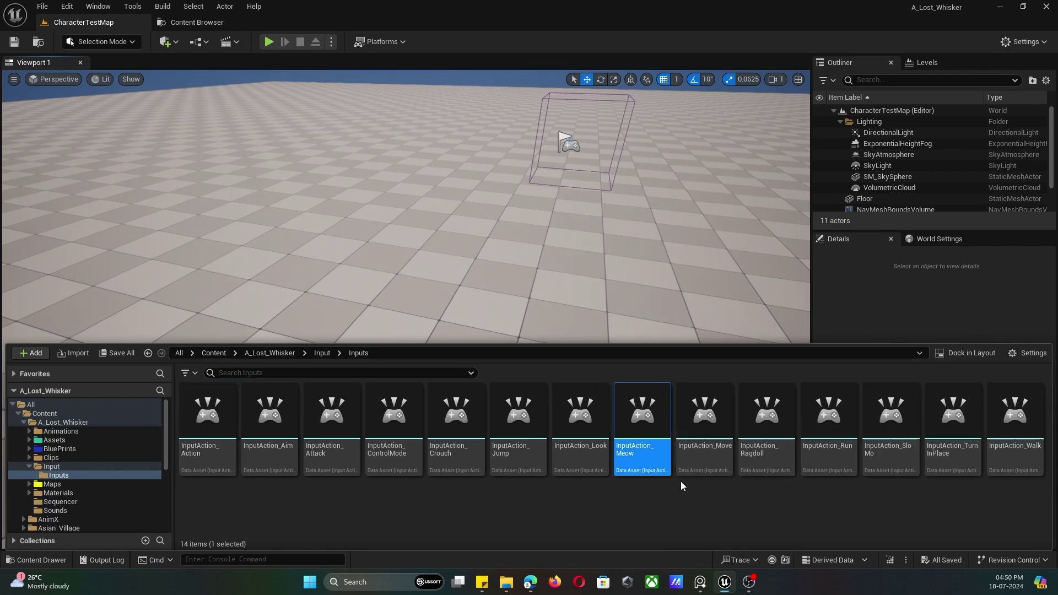
double_click(641, 456)
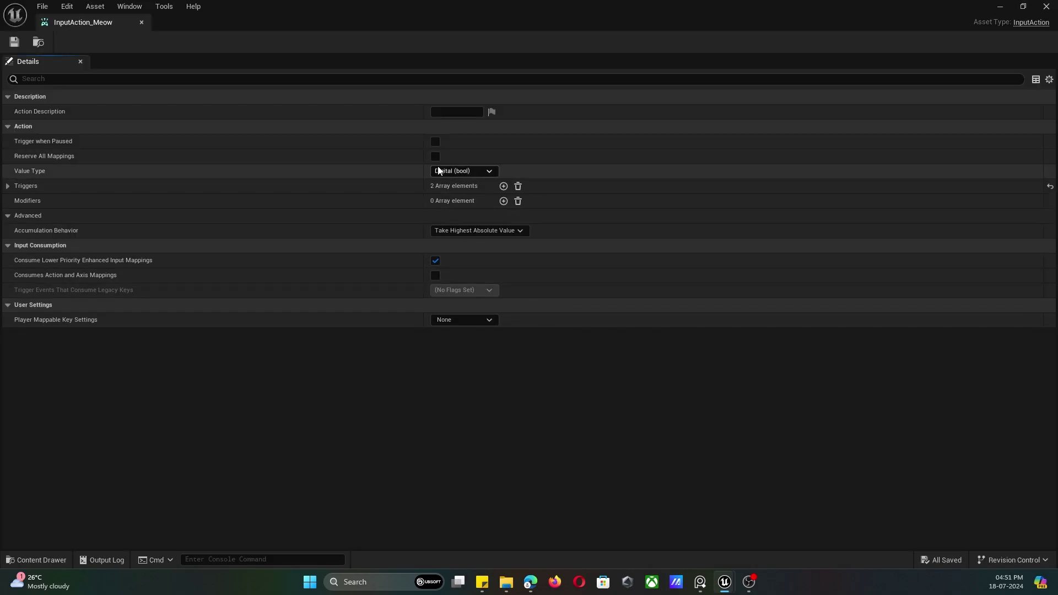
left_click(26, 186)
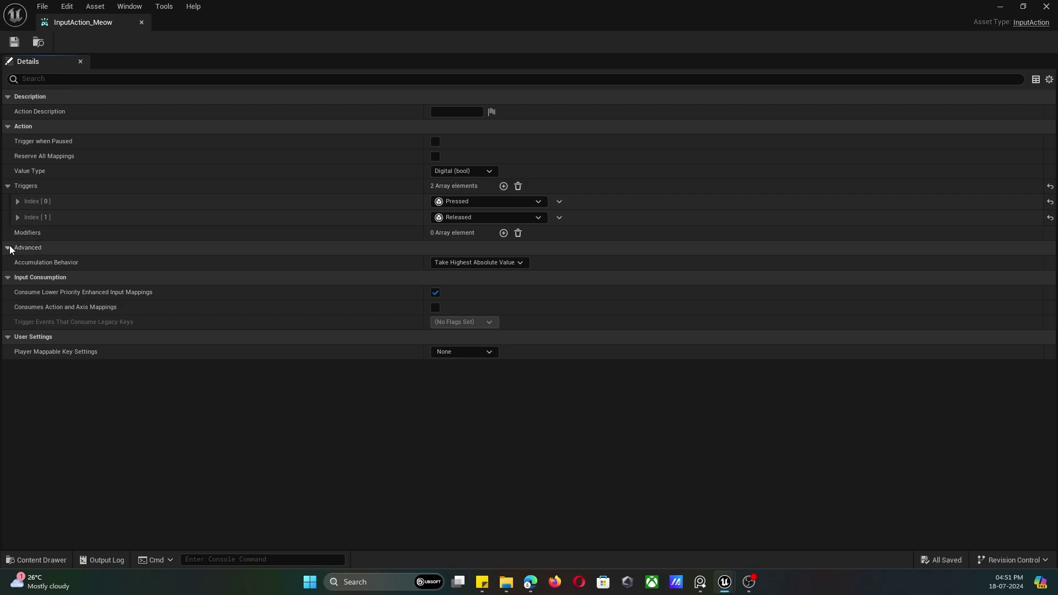
left_click(7, 186)
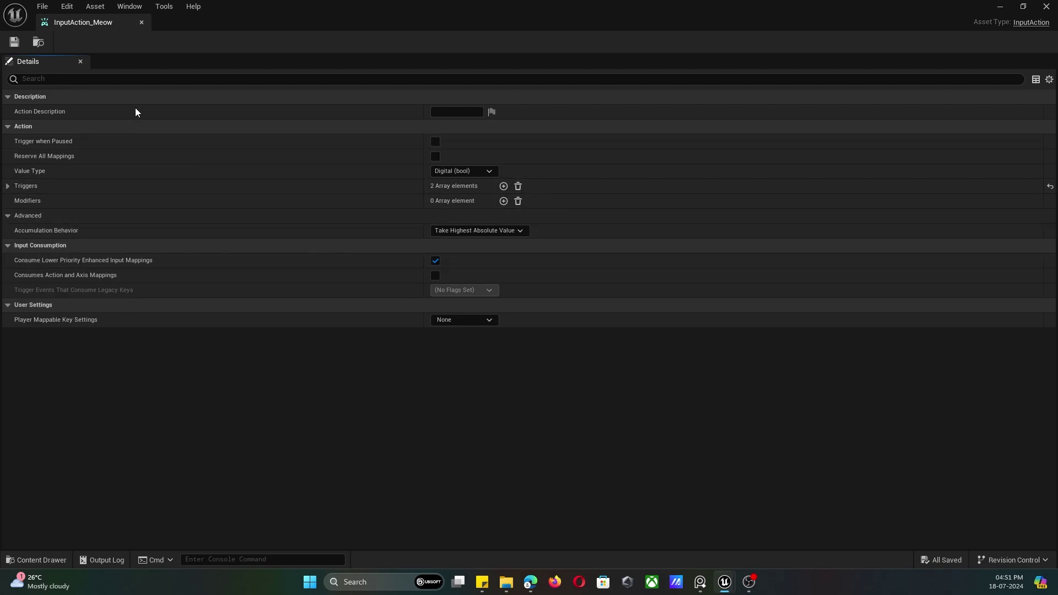
- Open the IAC_Cat_Default mapping context from the Input folder, check the bindings of InputAction_Meow, and close it
key("alt+Tab")
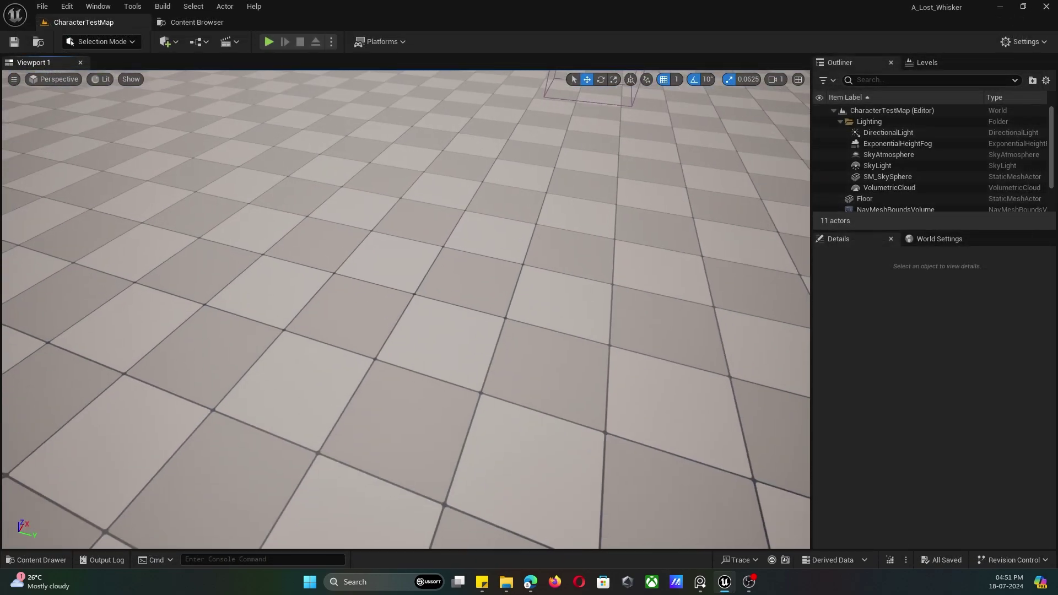
key("ctrl+space")
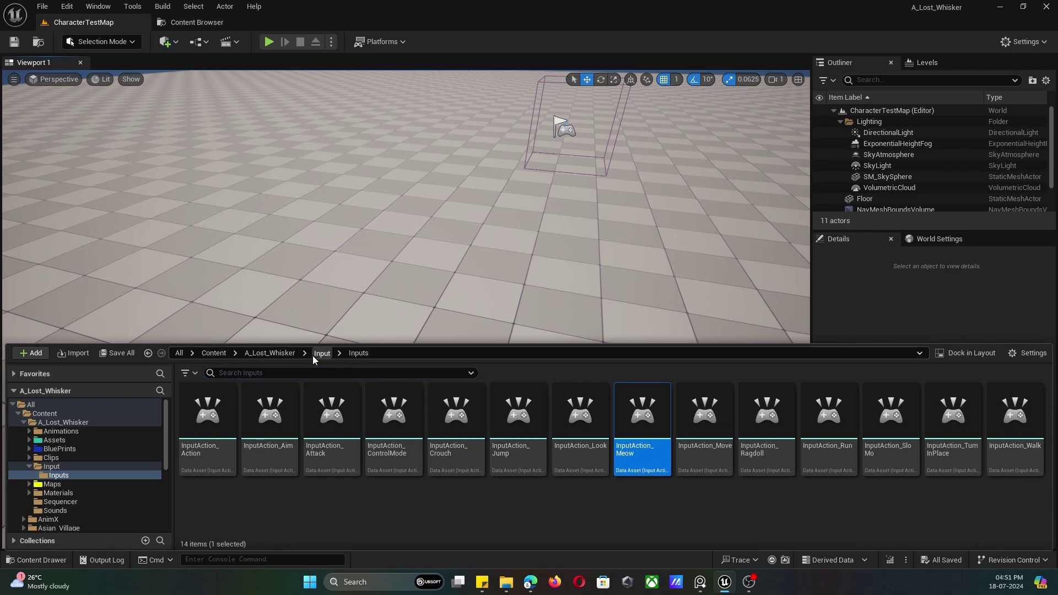
left_click(322, 354)
double_click(276, 418)
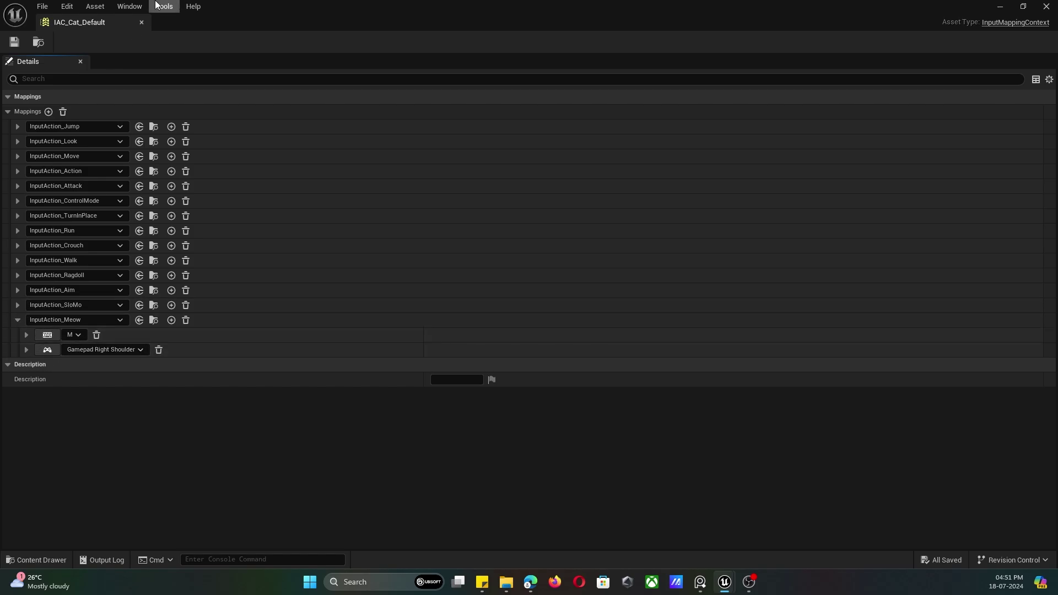
left_click_drag(113, 24, 268, 25)
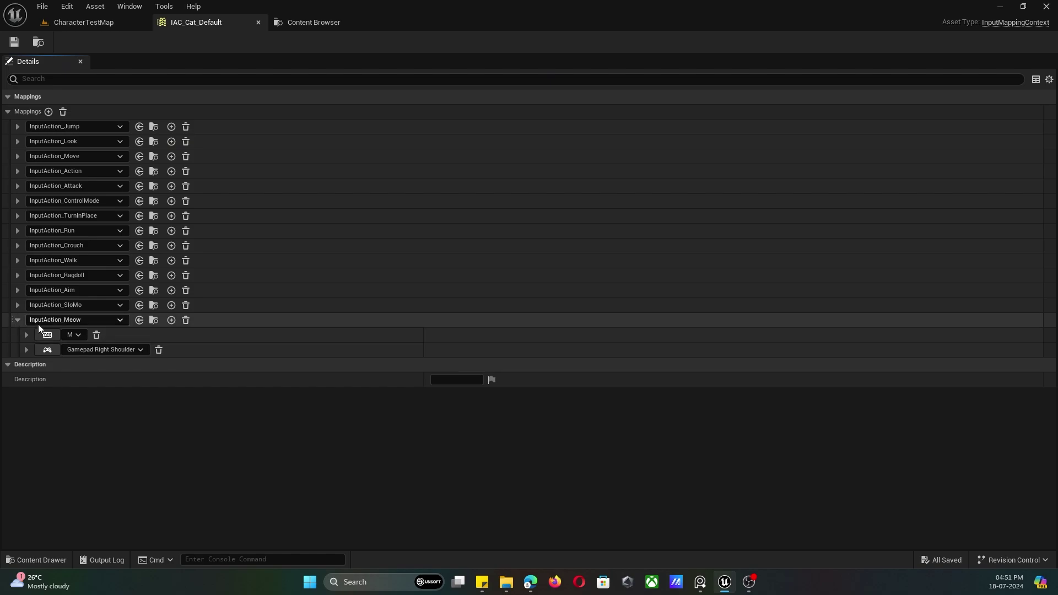
middle_click(225, 23)
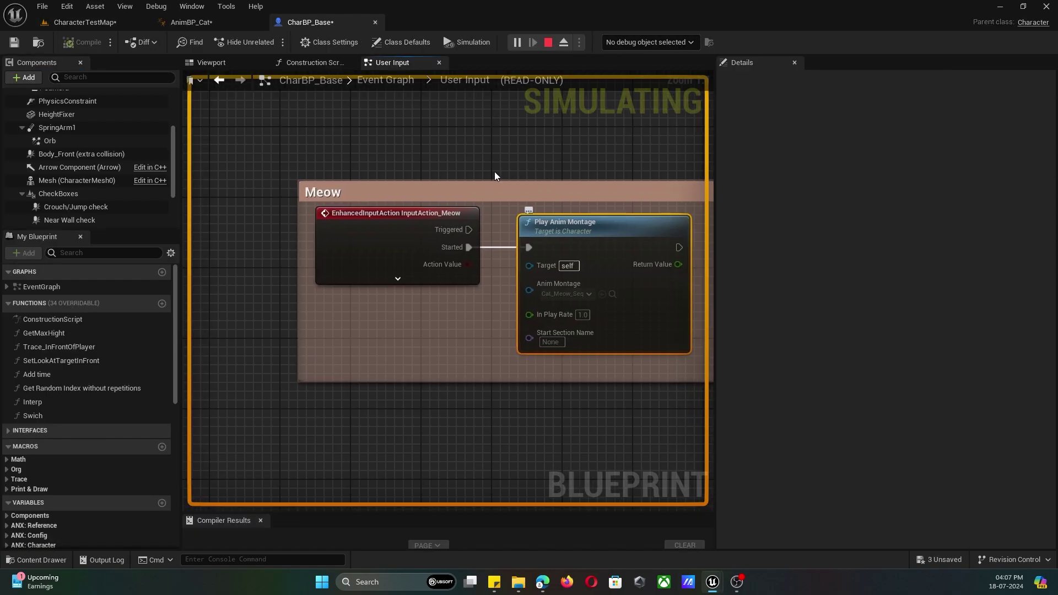
- Stop the simulation and reposition the InputAction_Meow event and Play Anim Montage nodes level with each other inside the Meow comment
right_click_drag(495, 176, 401, 155)
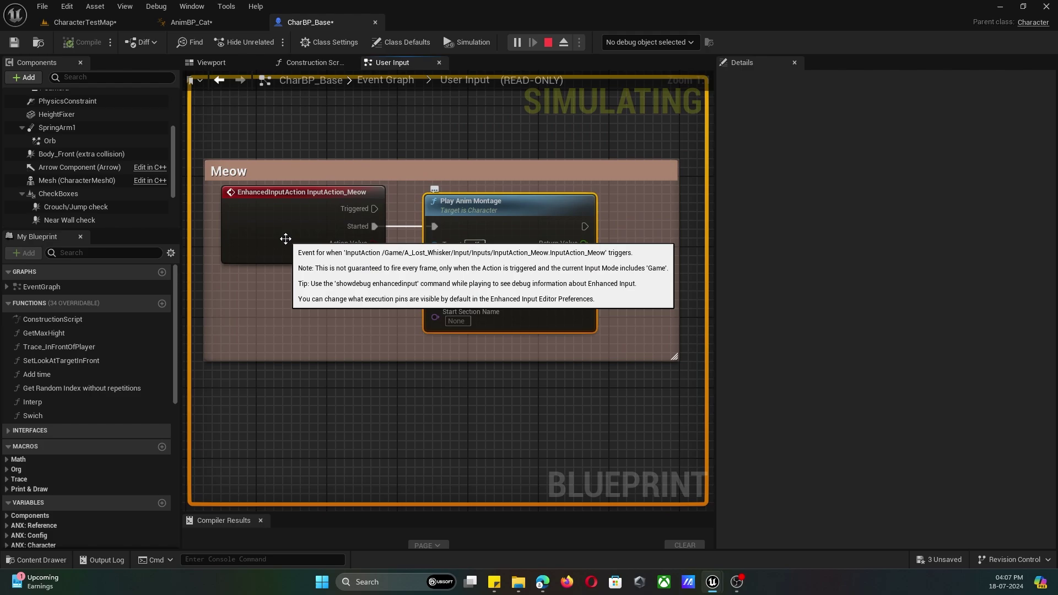
left_click(289, 215)
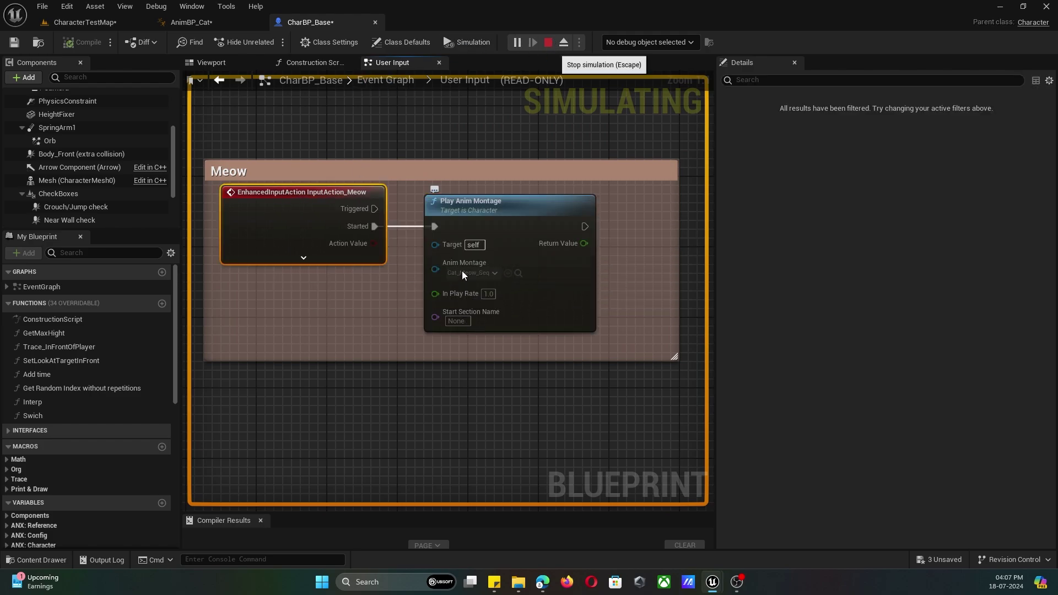
key("Escape")
left_click_drag(292, 219, 284, 227)
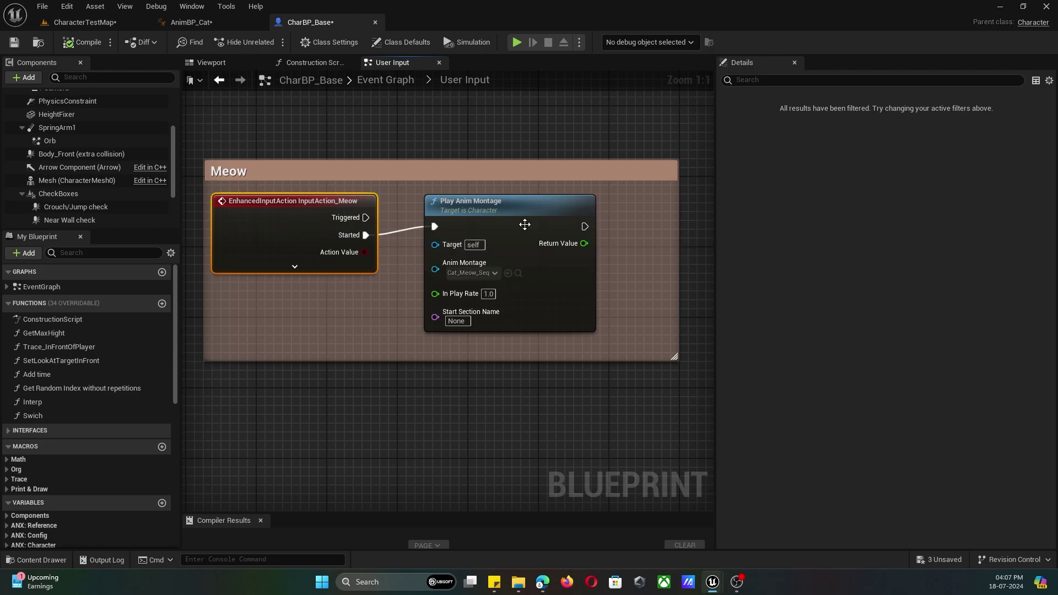
left_click_drag(485, 213, 478, 216)
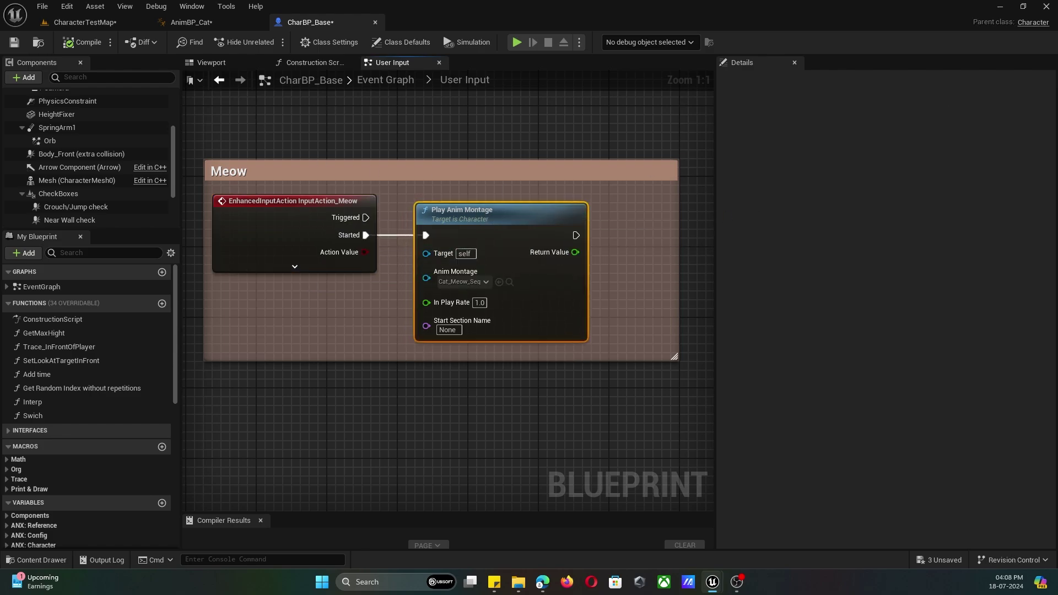
- Dock the Content Browser beside the level tab, open Cat_Meow_Sequence_Montage from the Idle folder, and pause its preview
left_click_drag(234, 0, 210, 29)
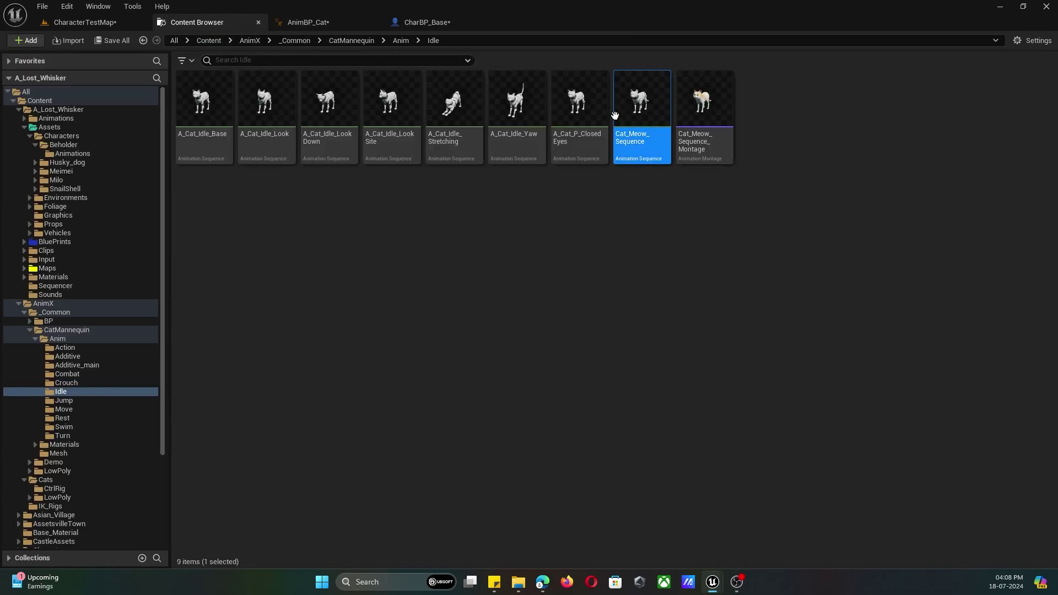
left_click(701, 113)
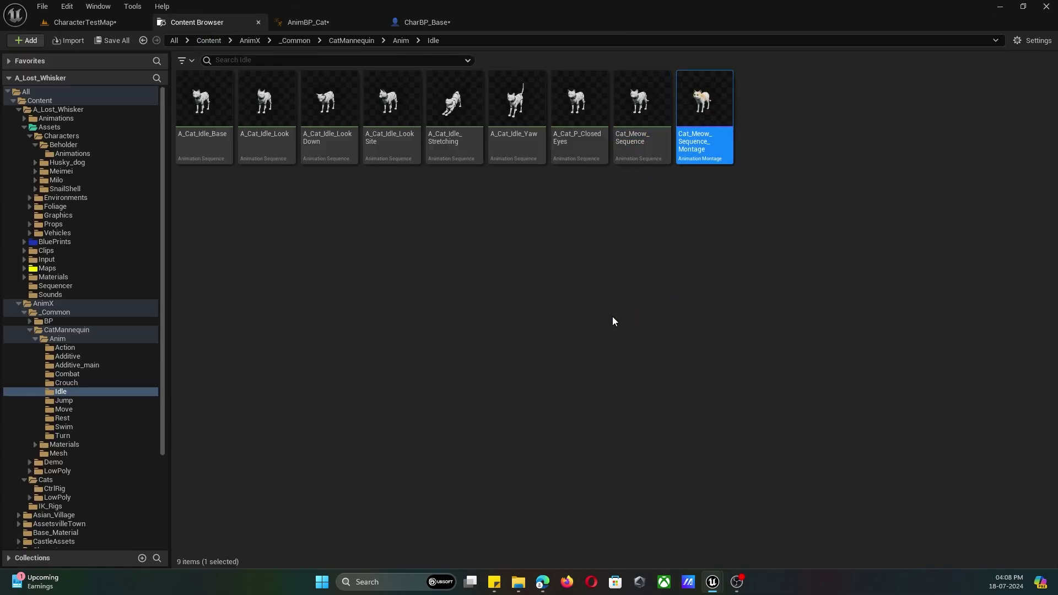
key("Return")
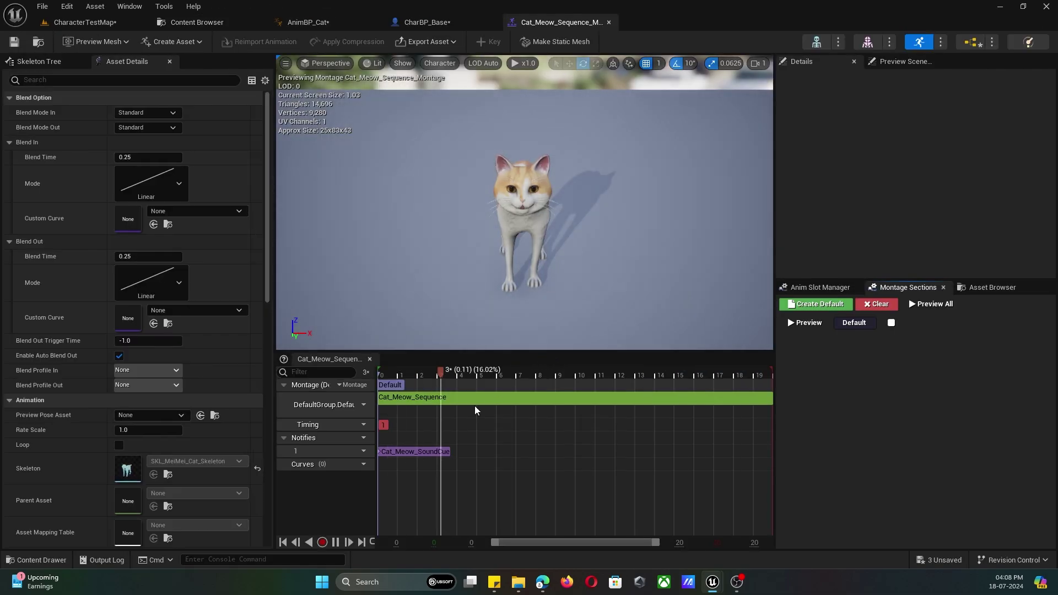
left_click(336, 543)
key("super+Down")
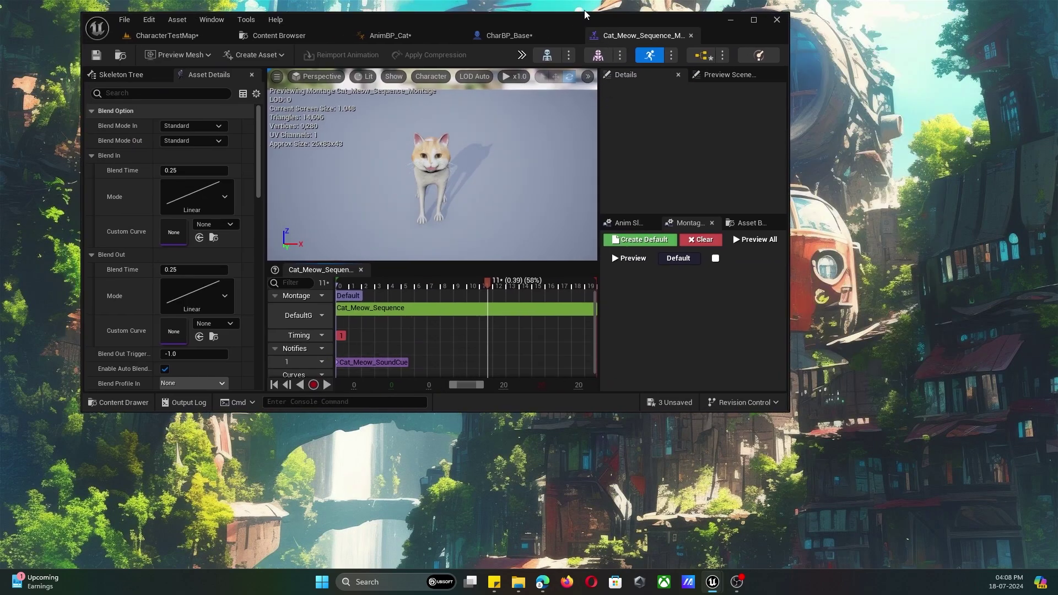
double_click(554, 22)
left_click_drag(553, 5, 654, 9)
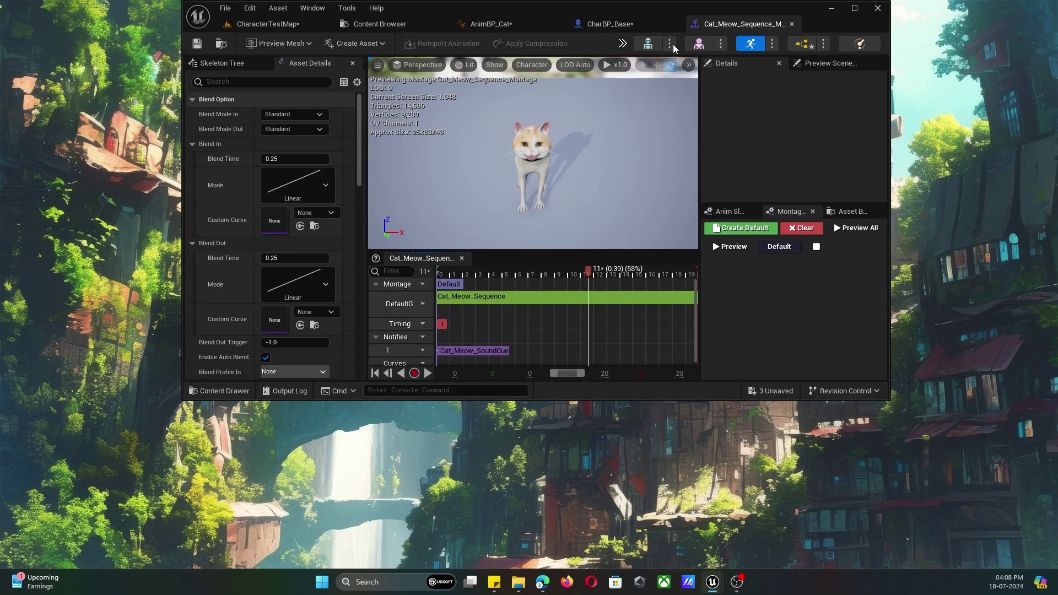
double_click(756, 8)
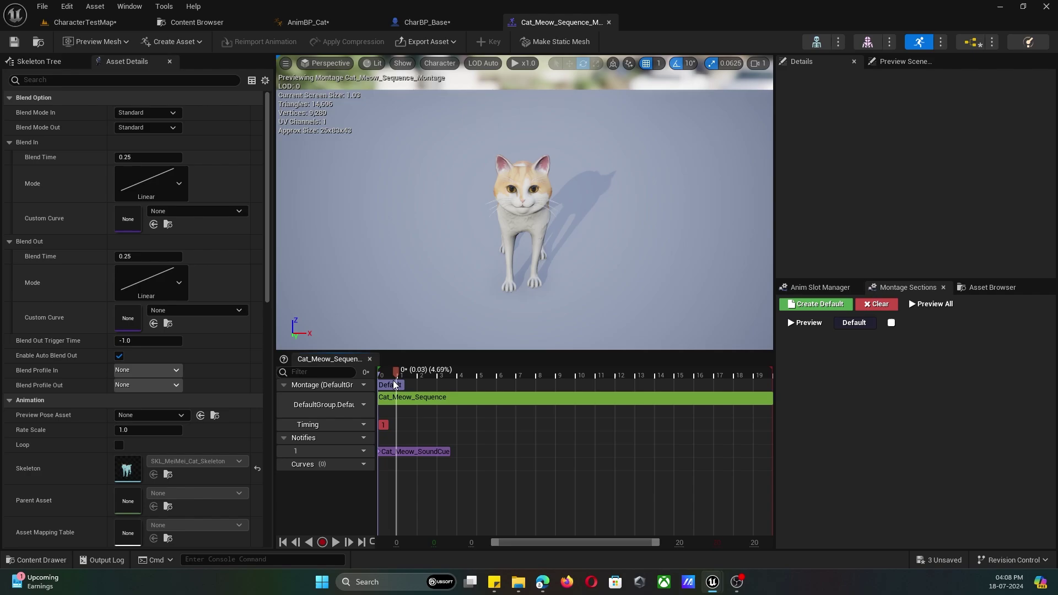
- Inspect the Cat_Meow_SoundCue notify in the montage's timeline, and close the montage editor
left_click(415, 452)
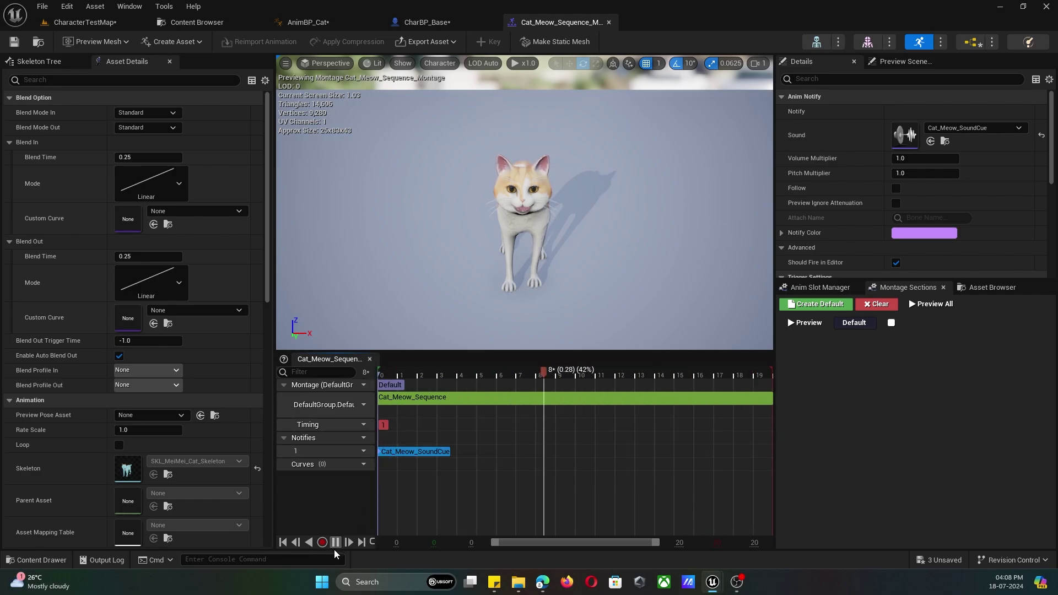
middle_click(591, 23)
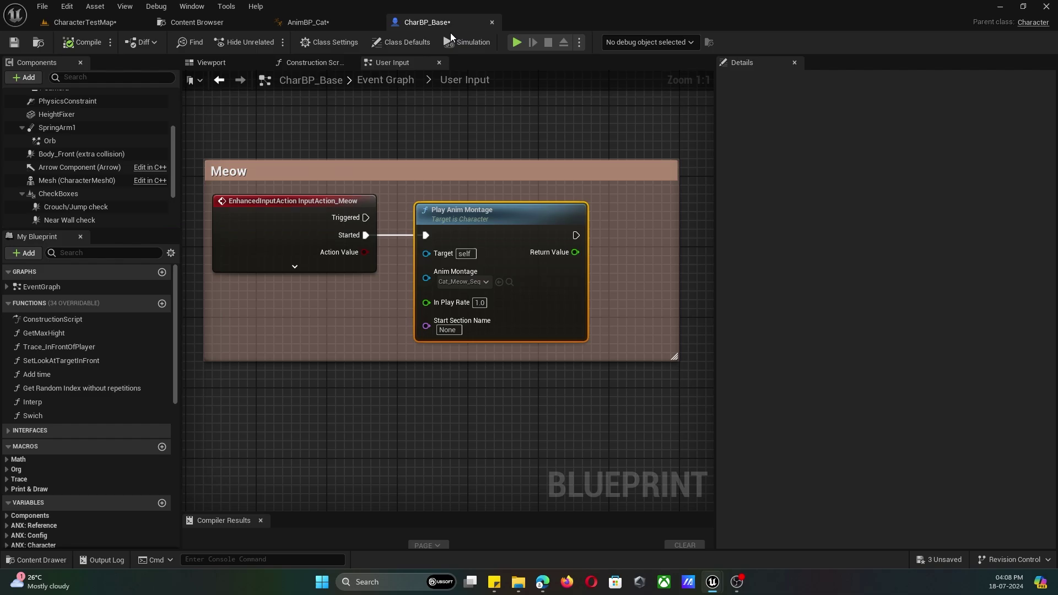
left_click_drag(271, 213, 267, 203)
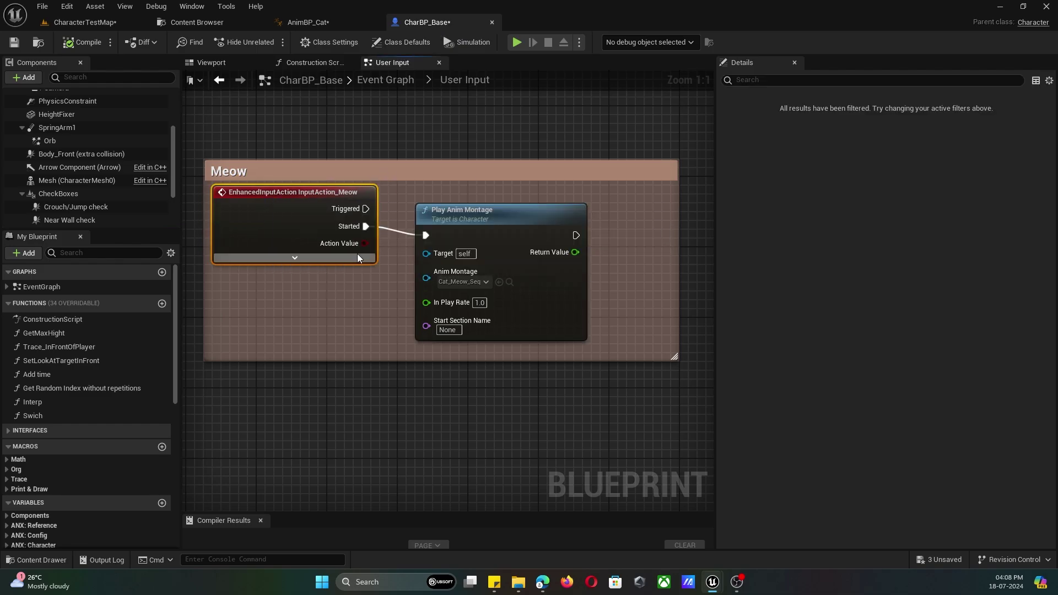
key("ctrl+z")
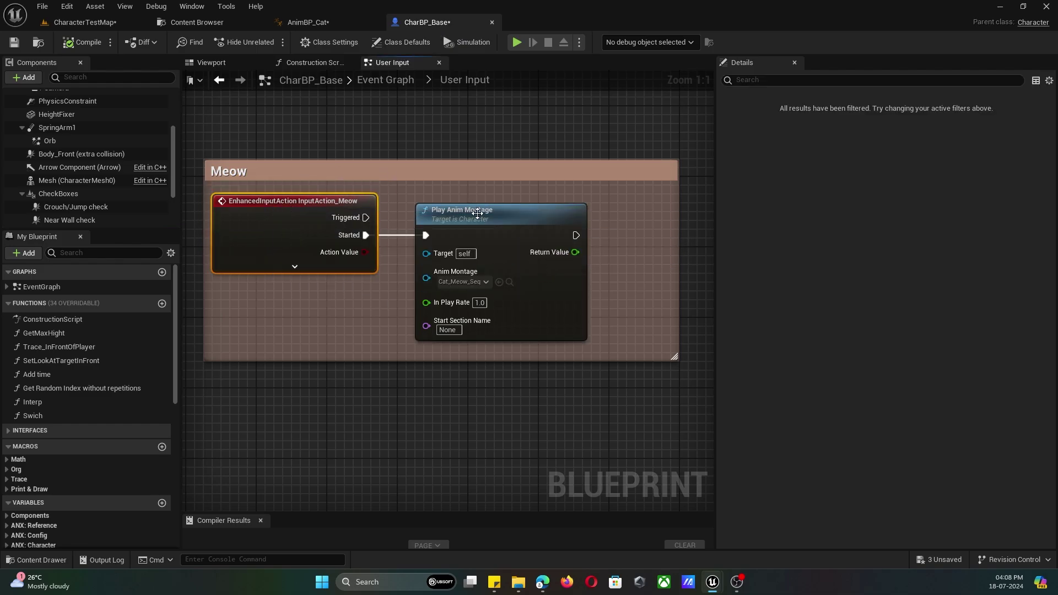
left_click(423, 243)
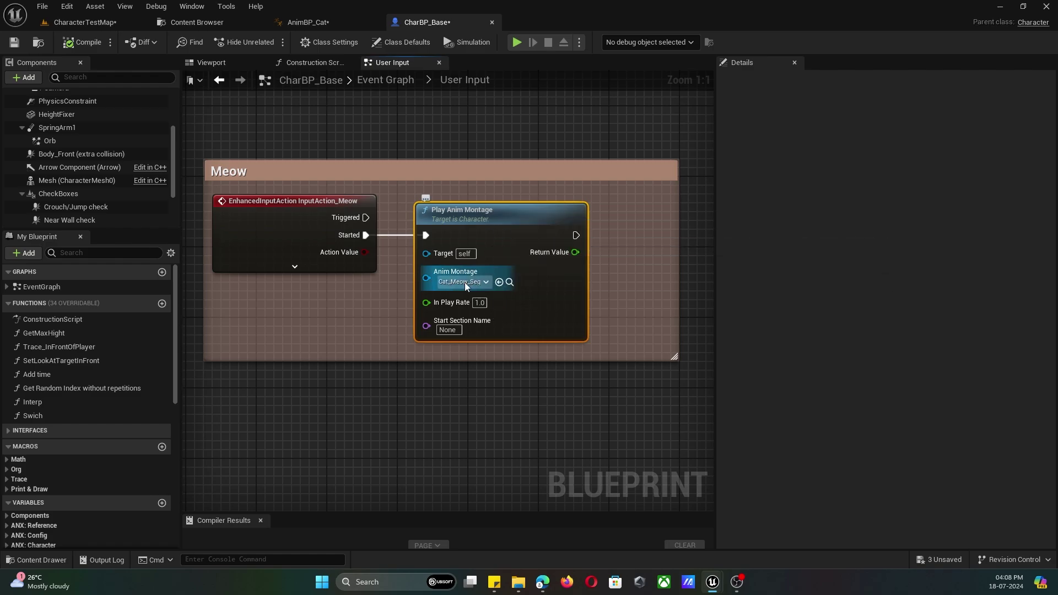
- Return to CharacterTestMap and play-test the cat again, walking it around to check the meow montage in game
left_click(91, 28)
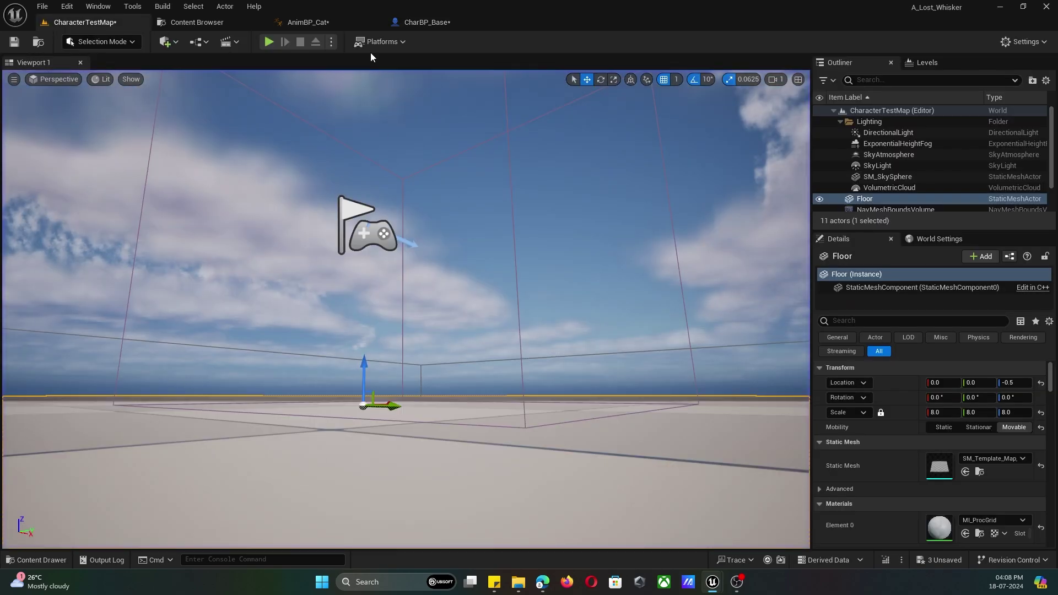
left_click(269, 44)
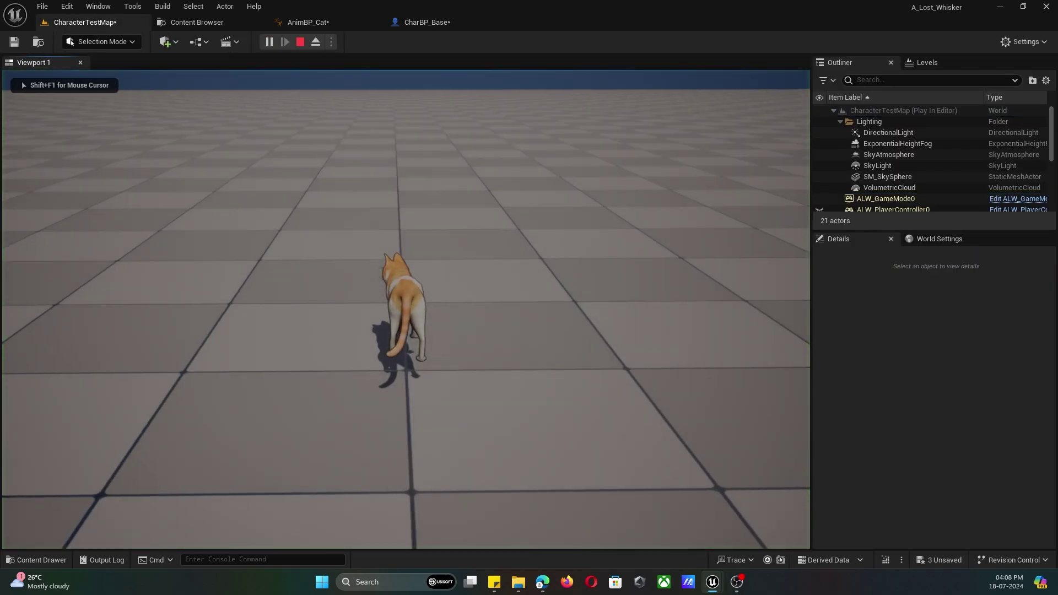
key("a")
key("d")
key("s")
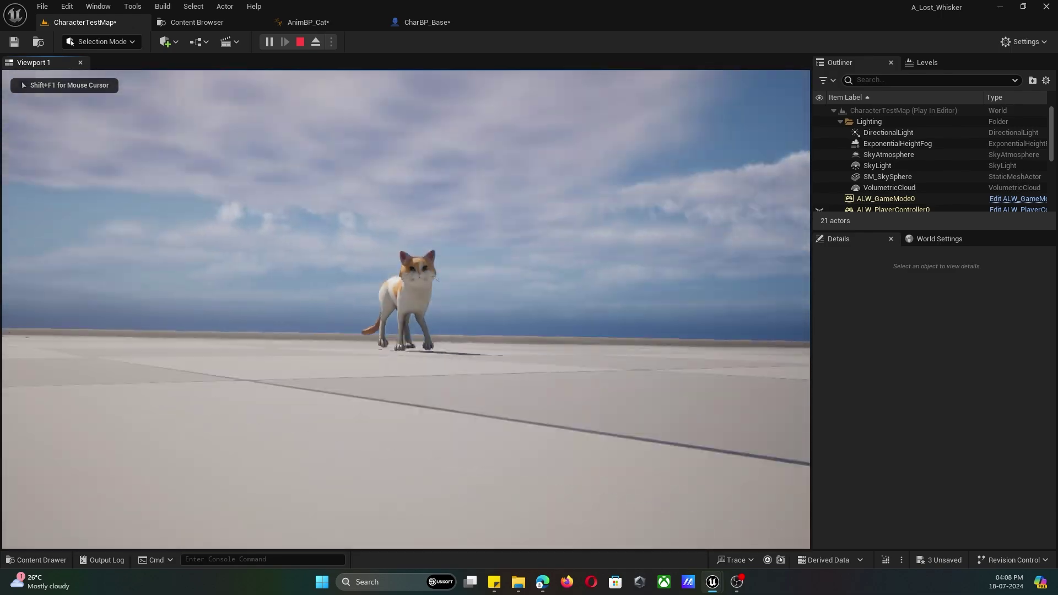
key("a")
key("s")
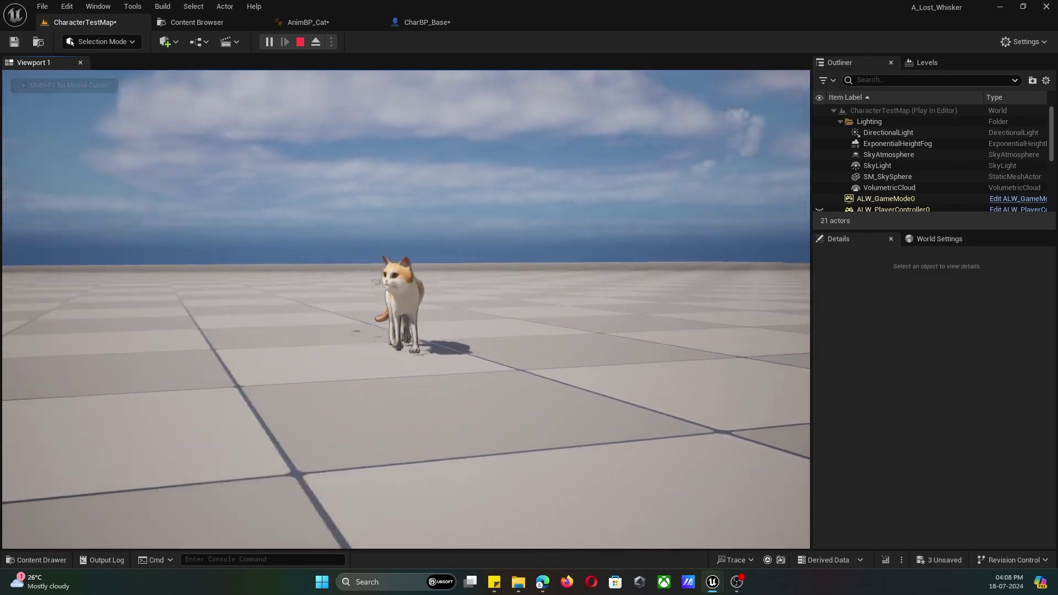
key("s")
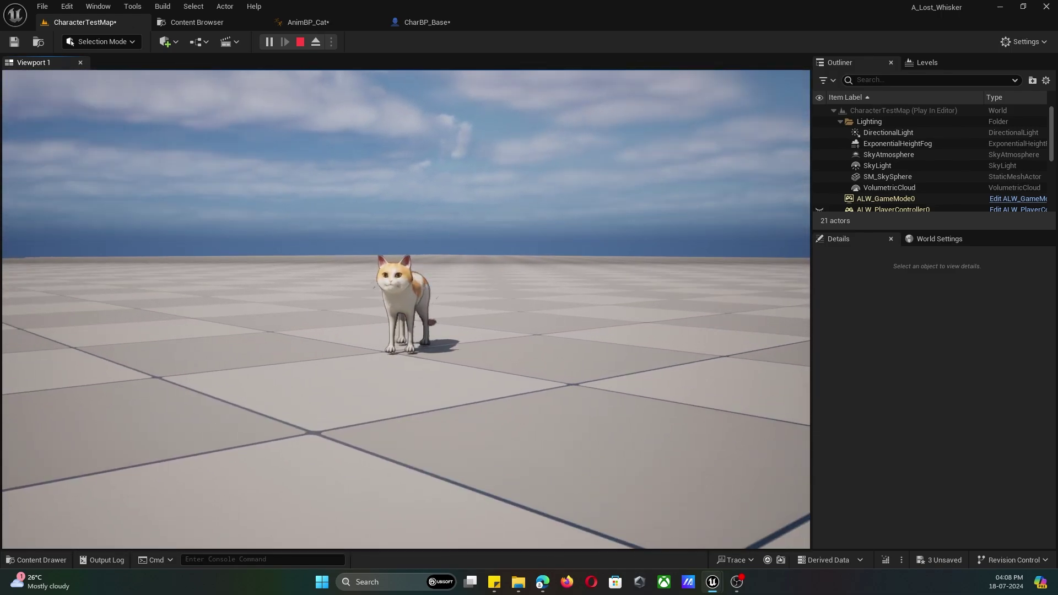
- Walk the cat in several directions across the floor to check its meow and poses, and stop the simulation
key("a")
key("d")
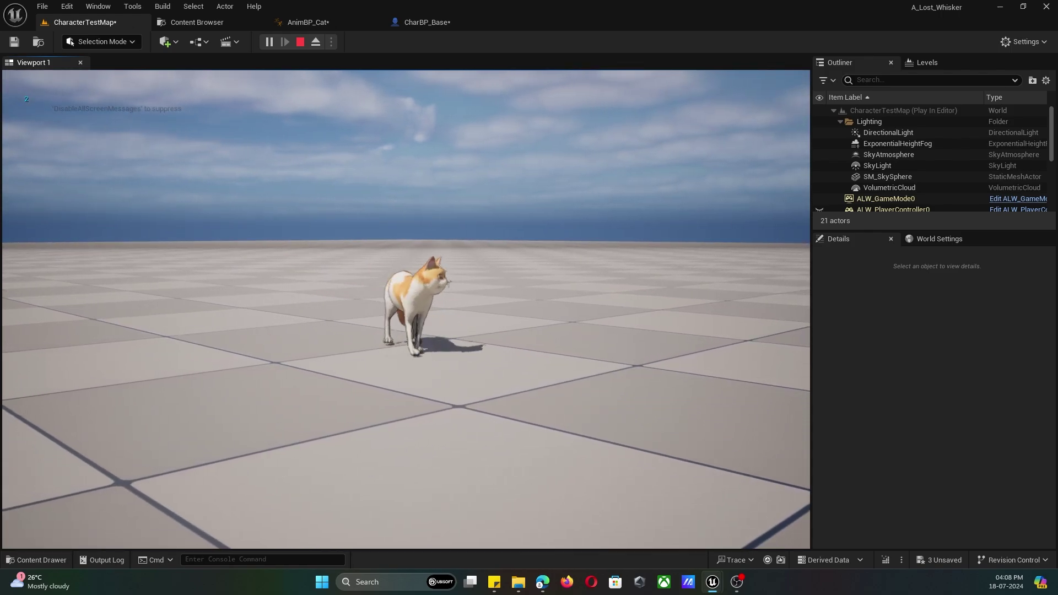
key("s")
key("d")
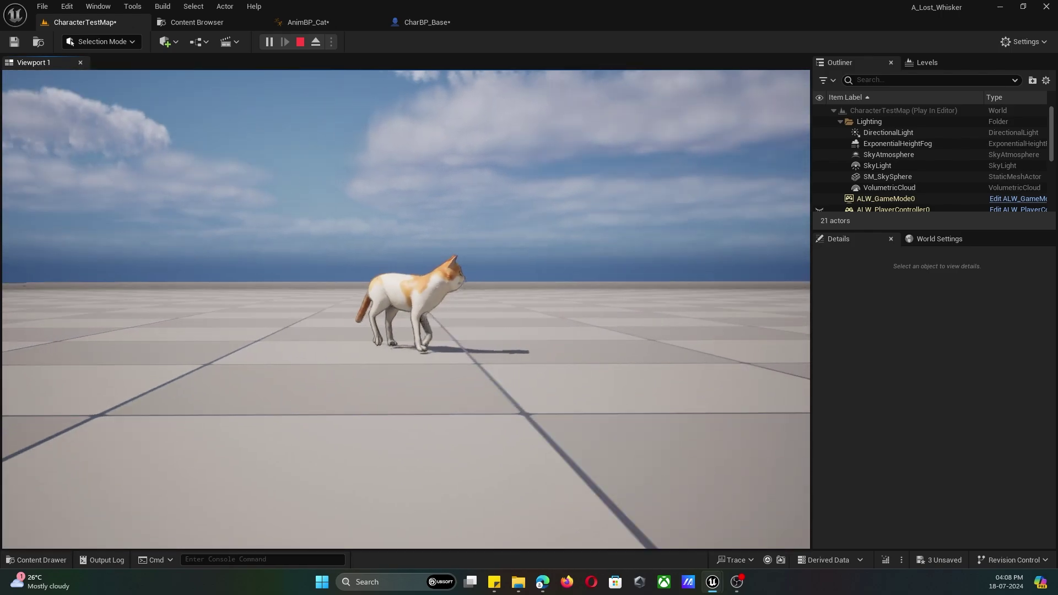
key("s")
key("a")
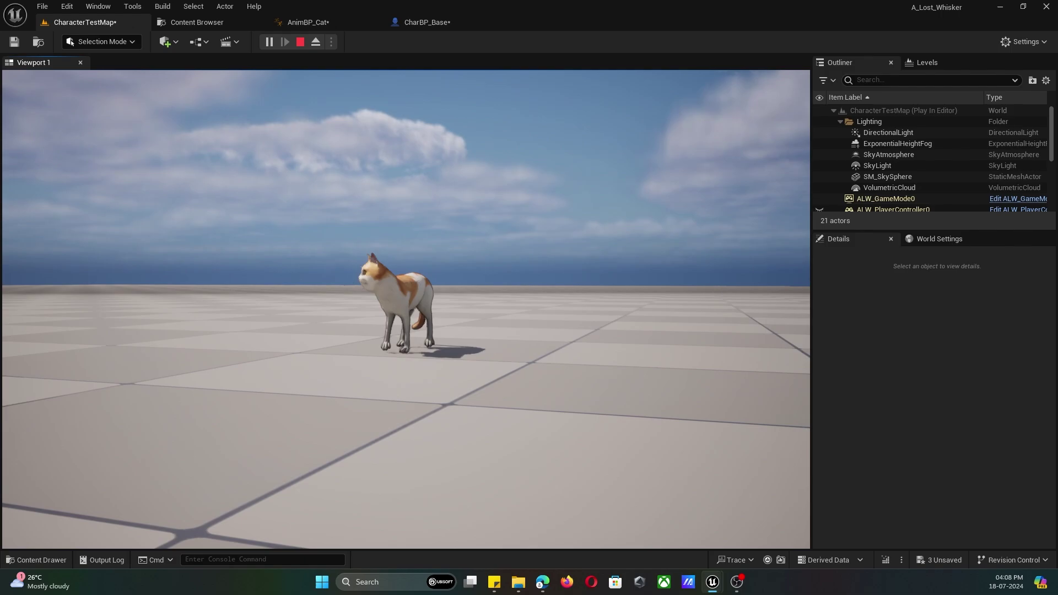
key("s")
key("a")
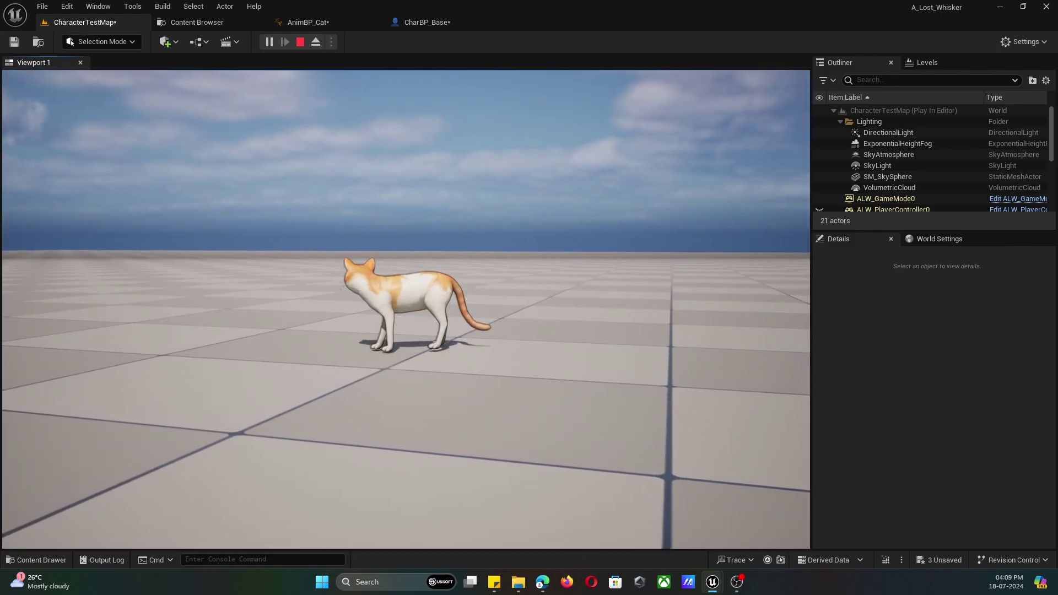
key("s")
key("a")
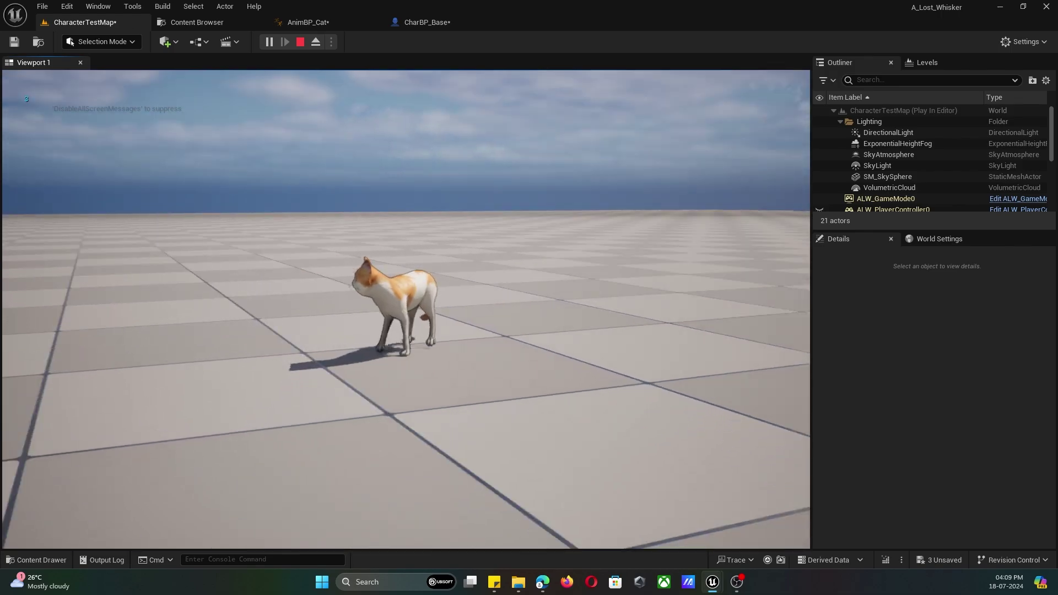
key("d")
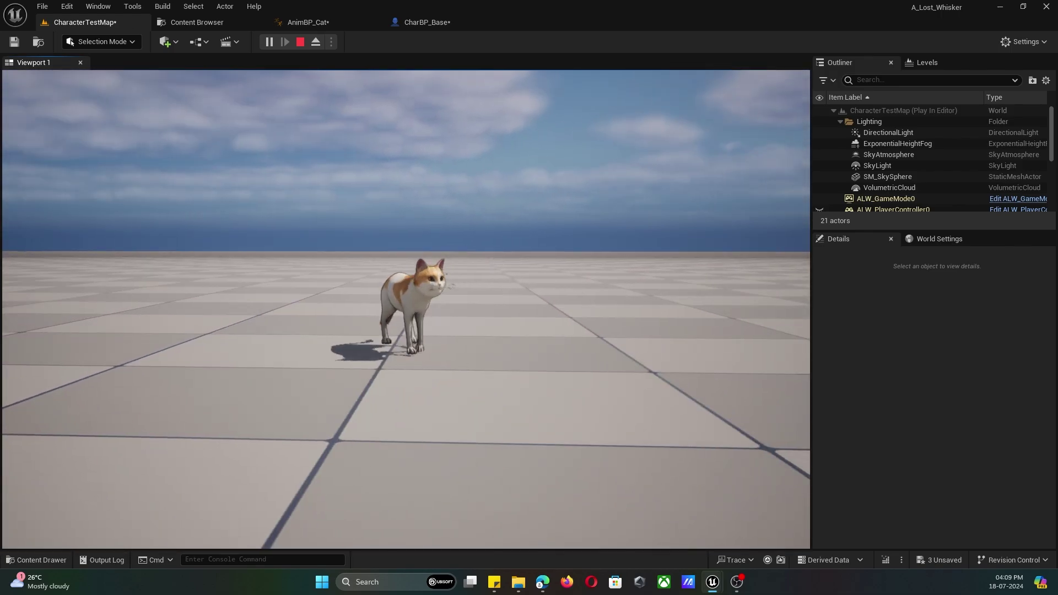
key("Escape")
- In AnimBP_Cat's AnimGraph, insert a DefaultSlot montage node between IK - Anim Layer and Output Pose, and compile
left_click(320, 22)
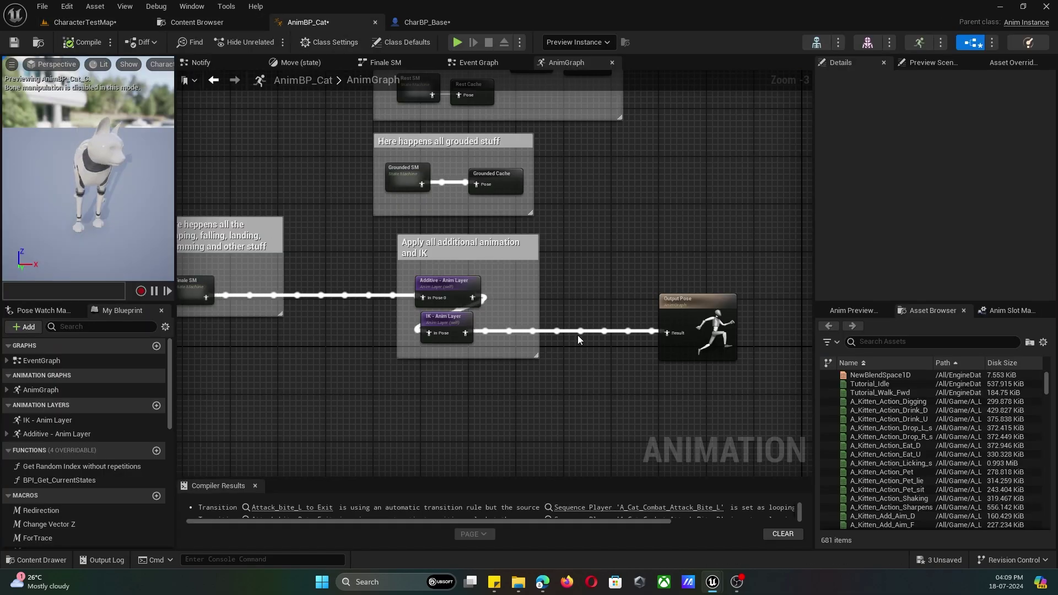
right_click_drag(350, 269, 452, 262)
scroll(366, 312, "up", 3)
right_click_drag(449, 225, 247, 239)
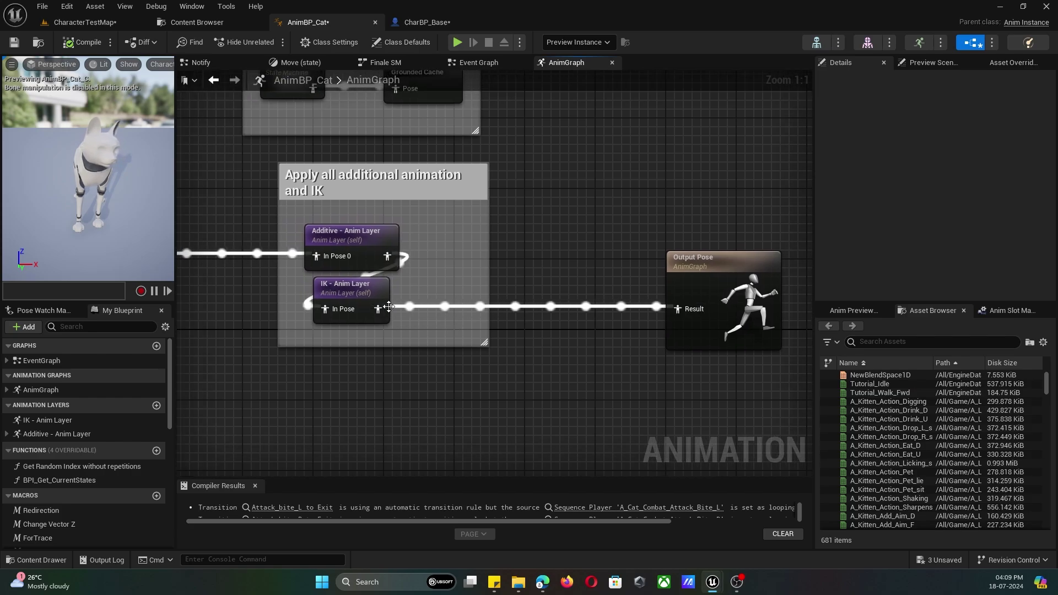
left_click_drag(393, 307, 491, 289, "ctrl")
type("slot")
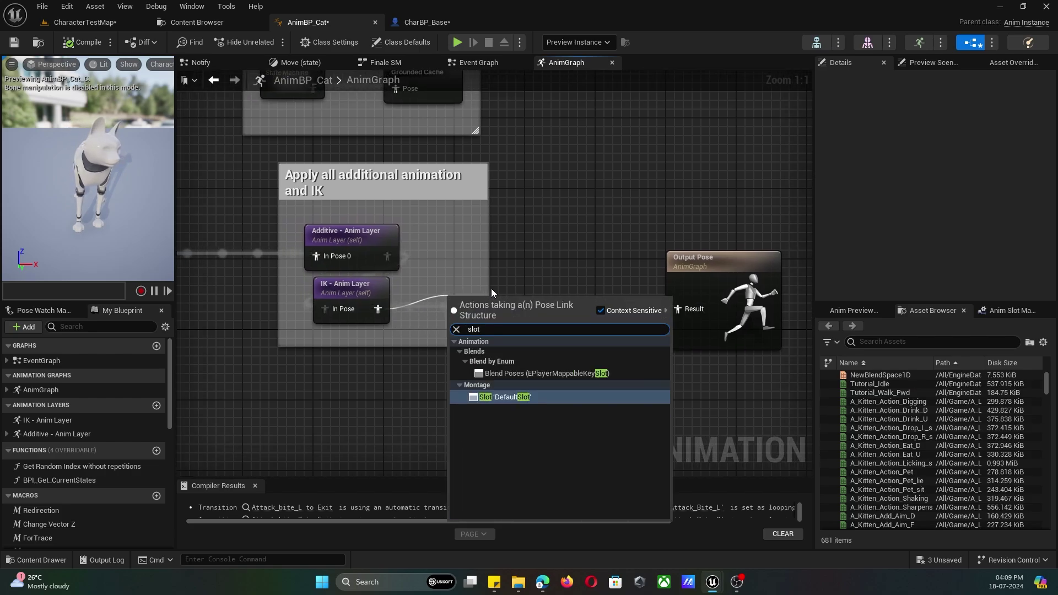
key("Return")
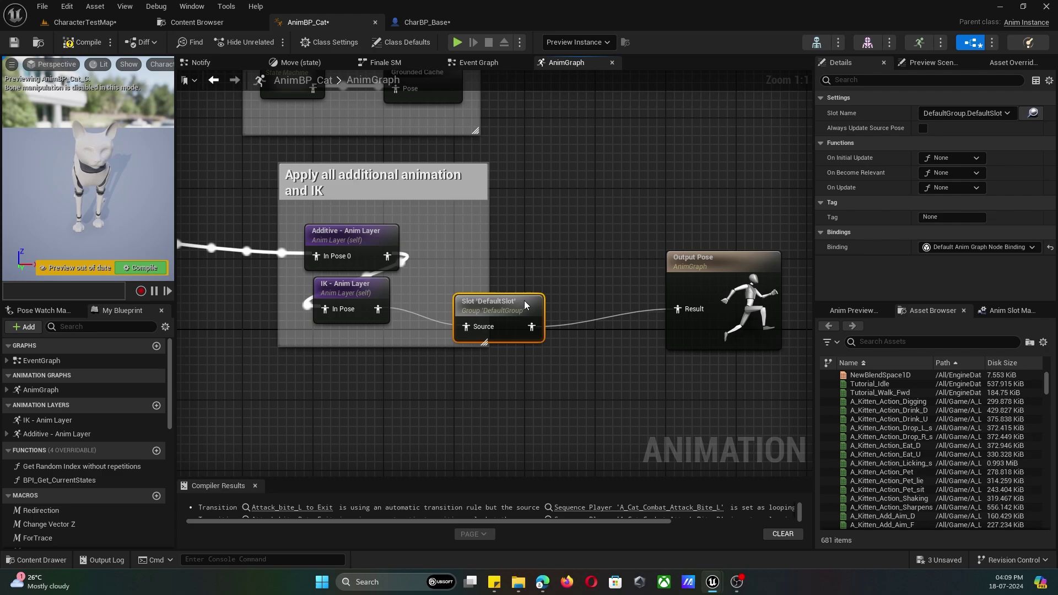
left_click_drag(492, 301, 519, 292)
left_click(77, 42)
- Play-test the cat in CharacterTestMap, turning it towards the camera and sideways to check the meow montage through the new slot
left_click(85, 22)
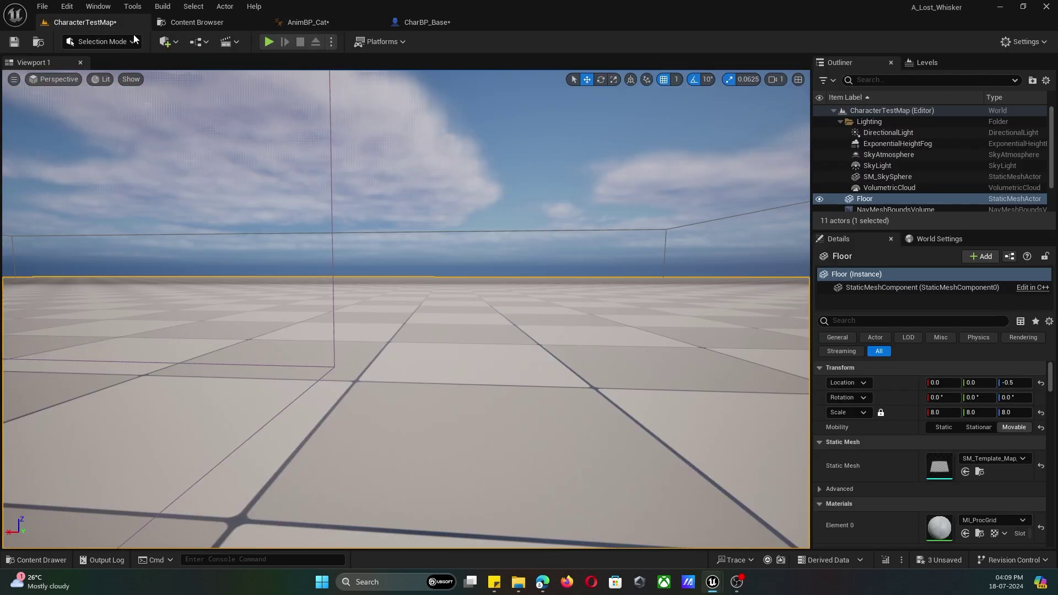
key("Escape")
key("alt+p")
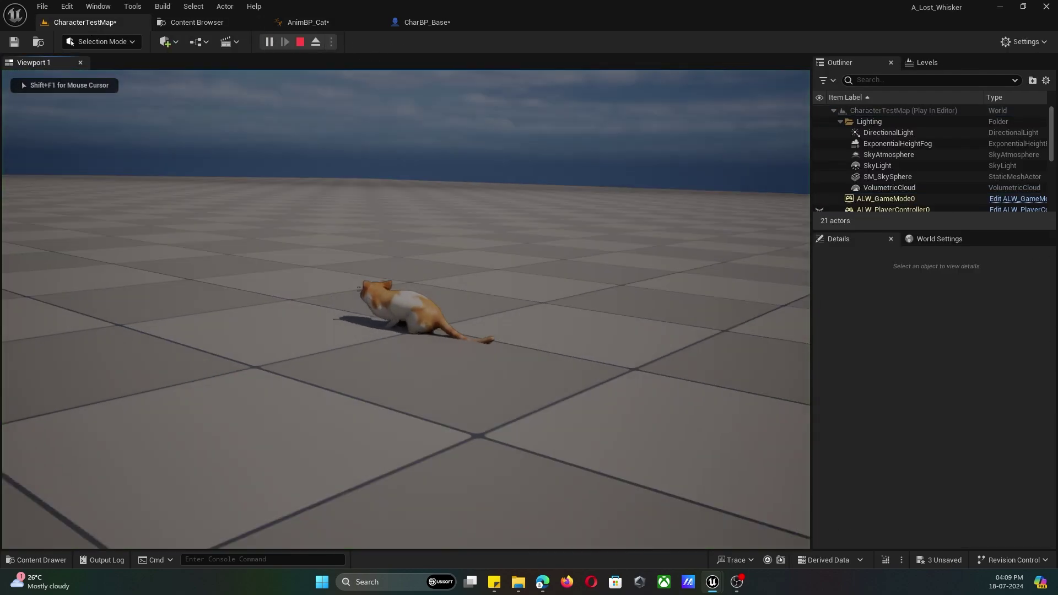
key("a")
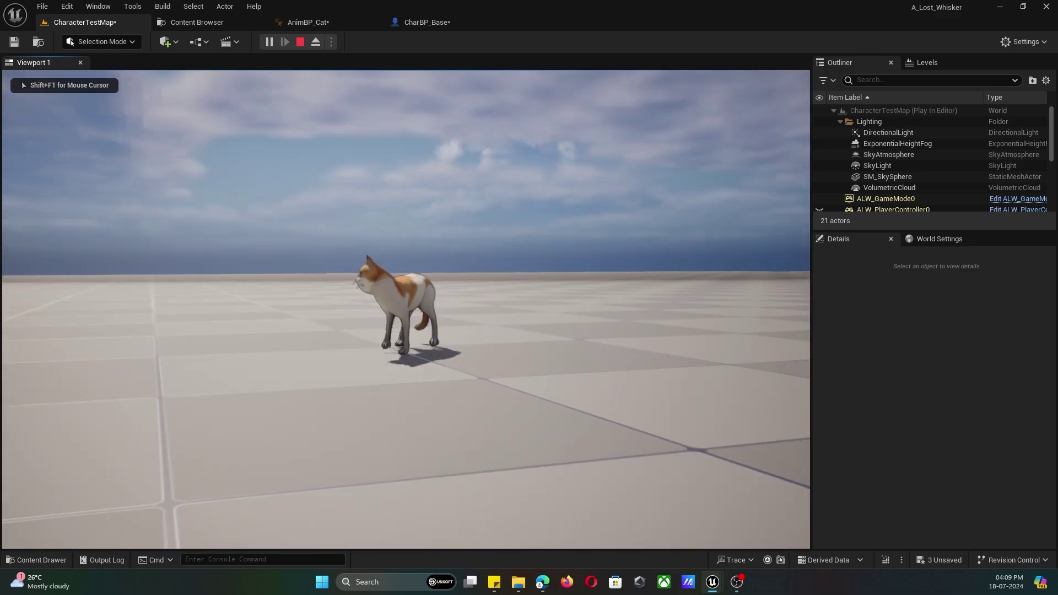
key("s")
key("d")
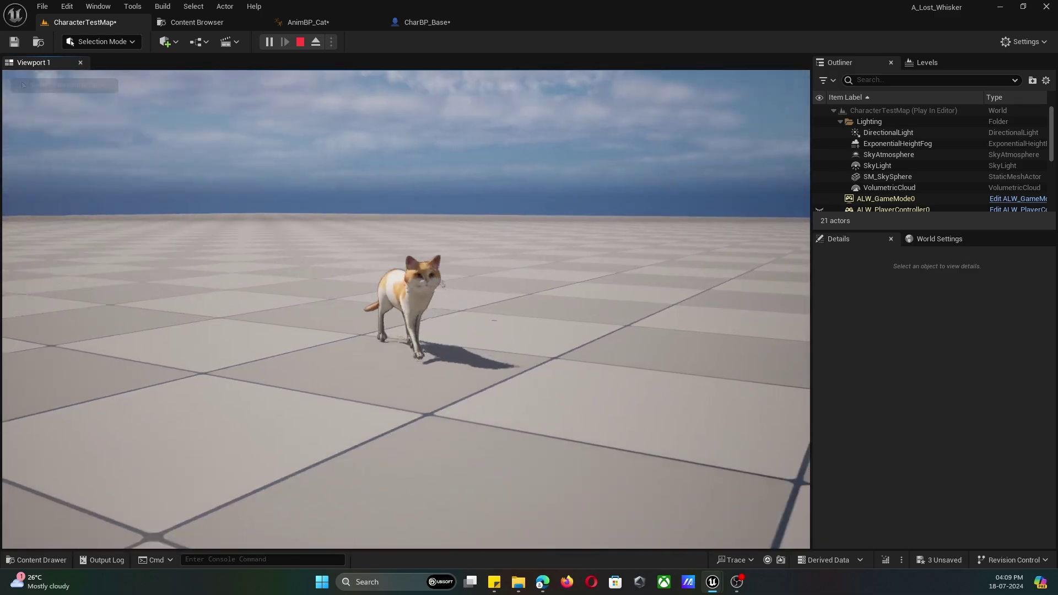
key("s")
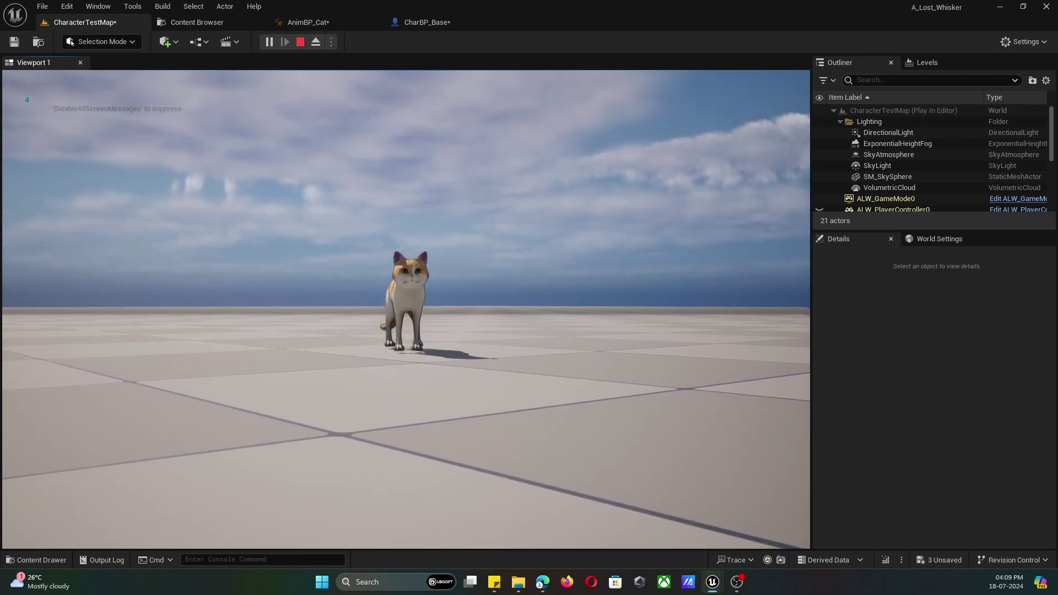
key("a")
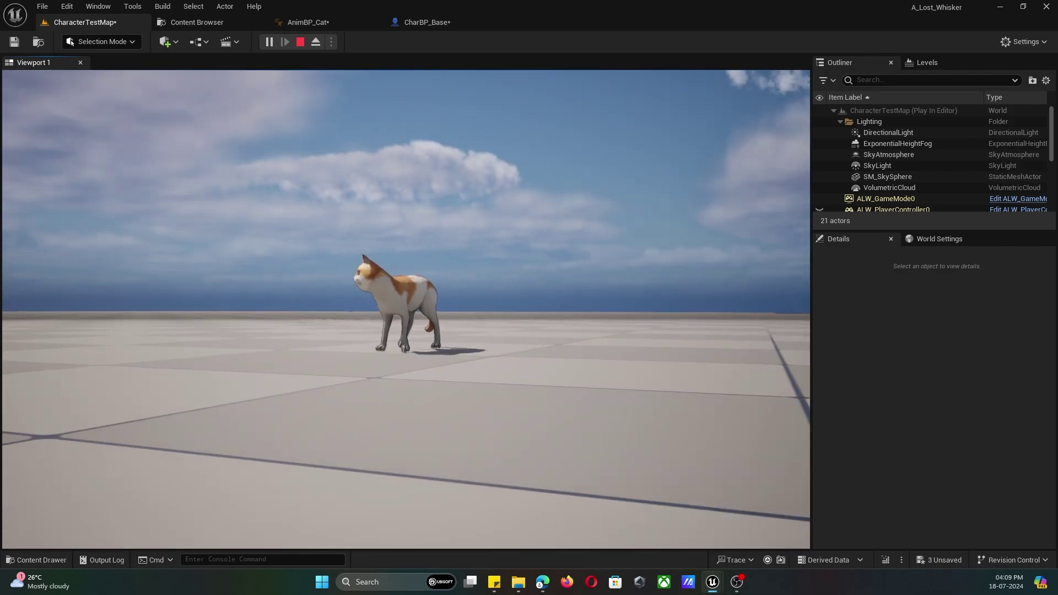
key("s")
key("shift")
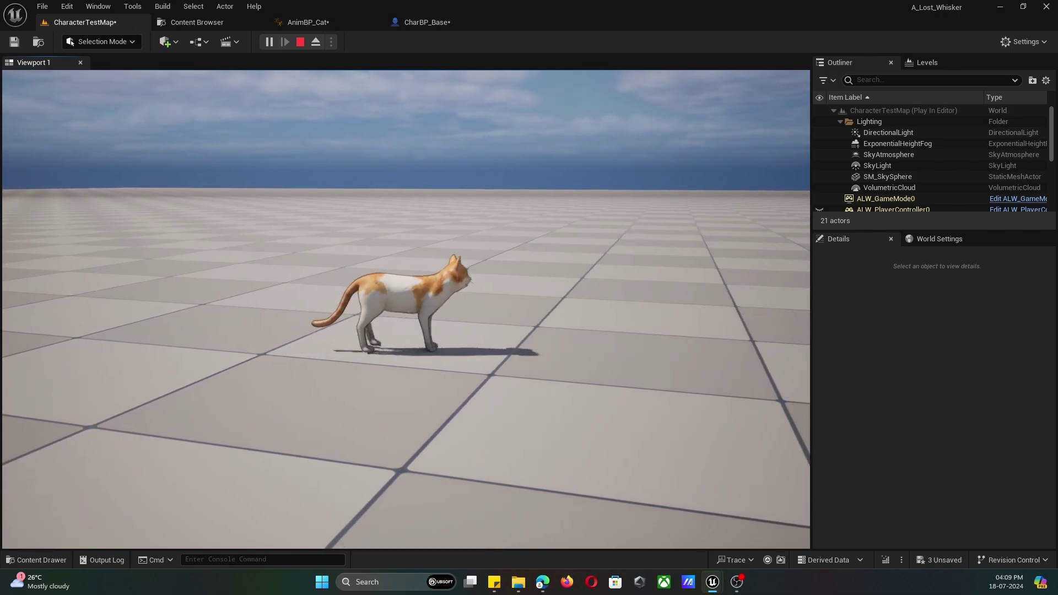
- Run the cat forwards and sideways to check how the meow montage plays during movement, and stop the simulation
key("a")
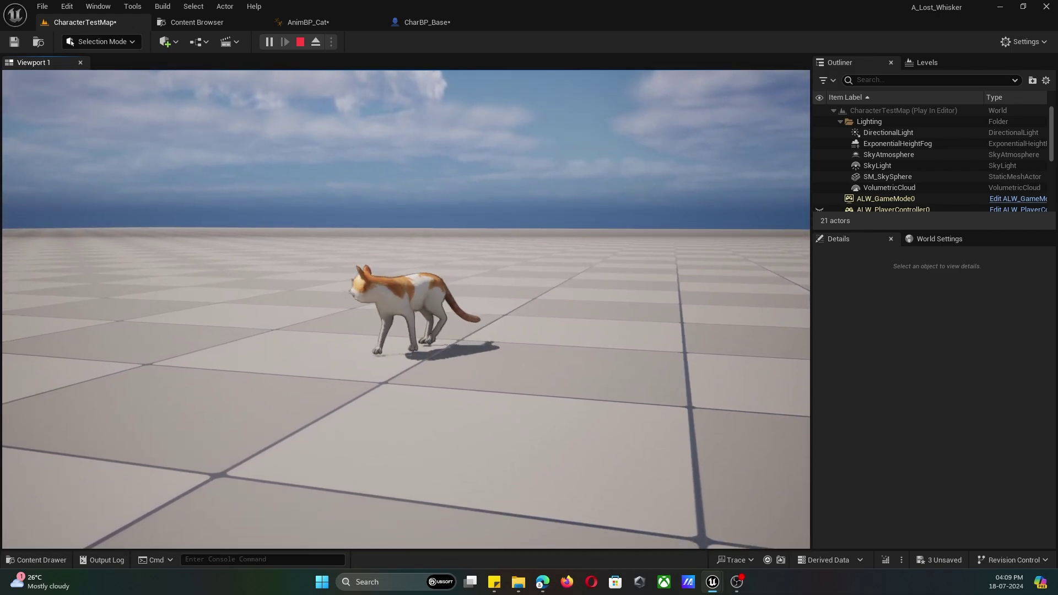
key("d")
key("a")
key("w")
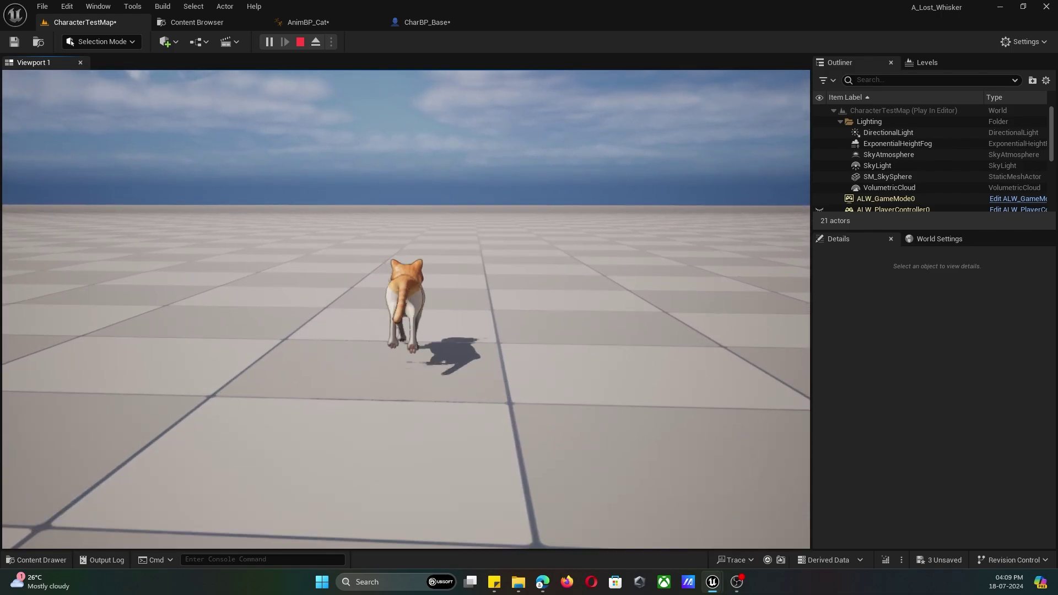
key("w")
key("d")
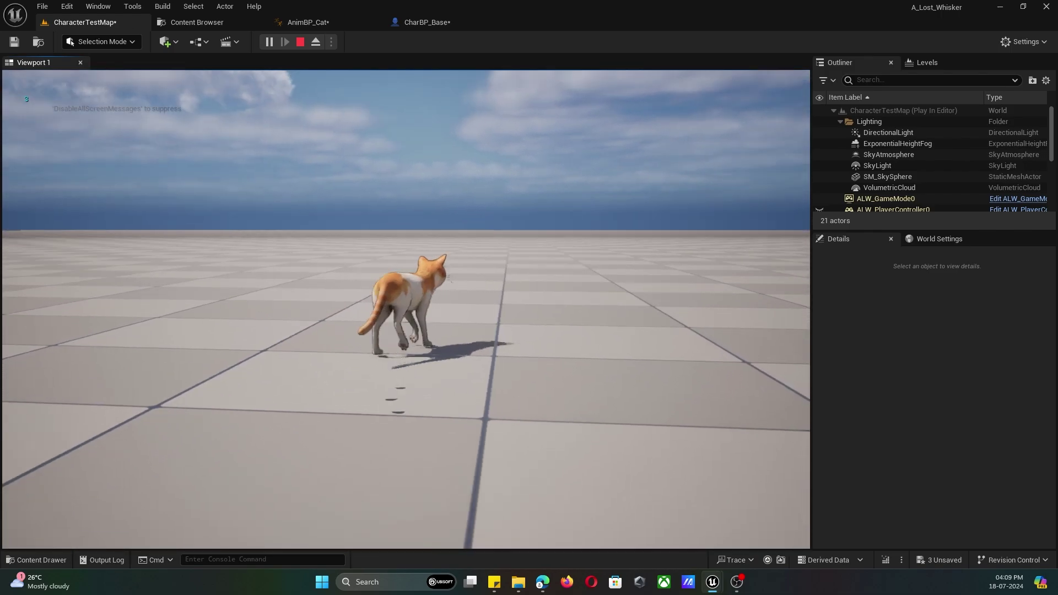
key("a")
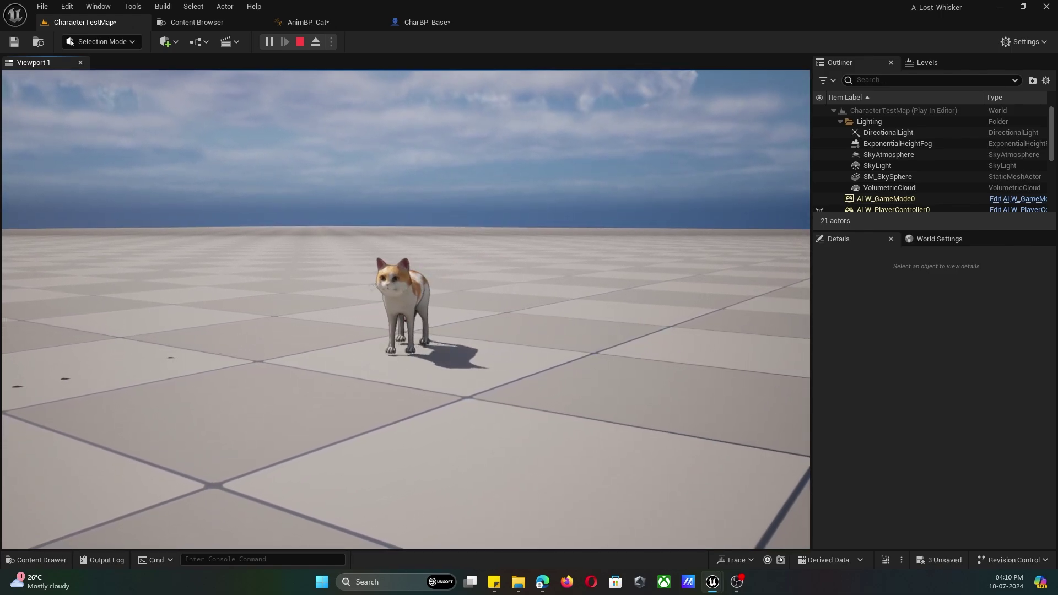
key("w")
key("d")
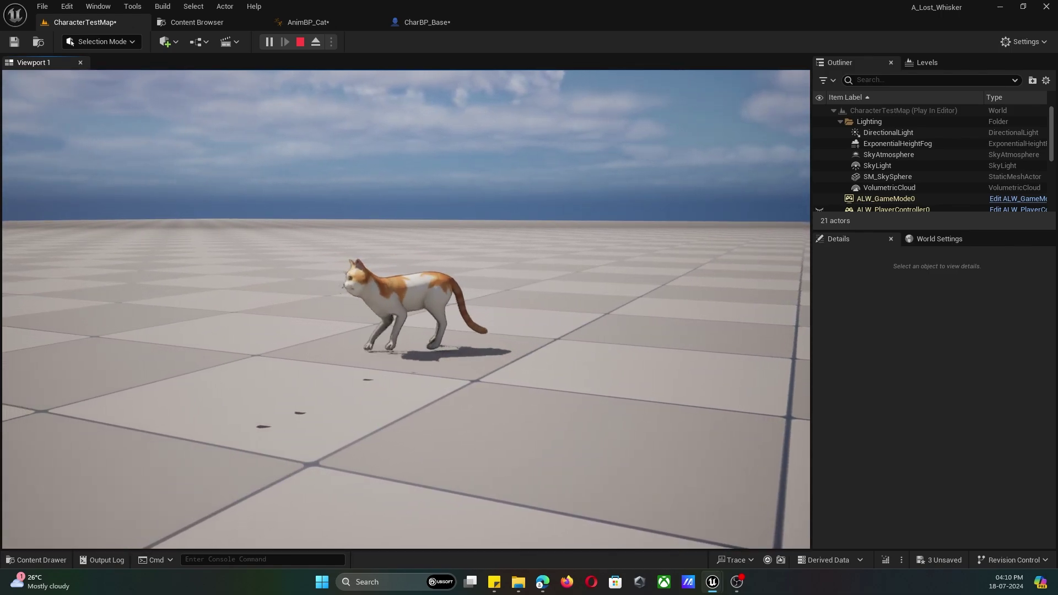
key("s")
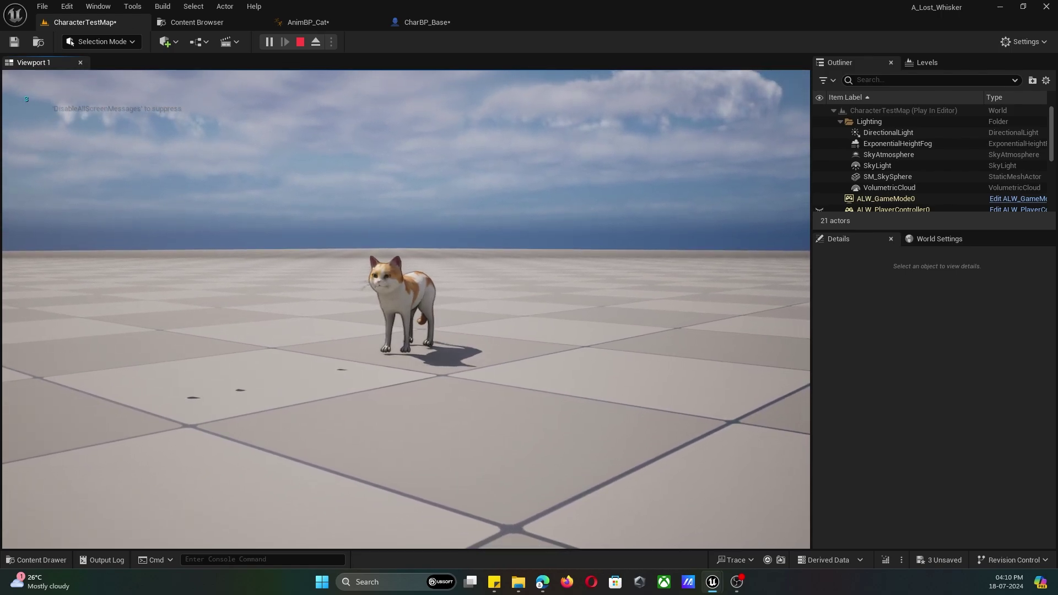
key("d")
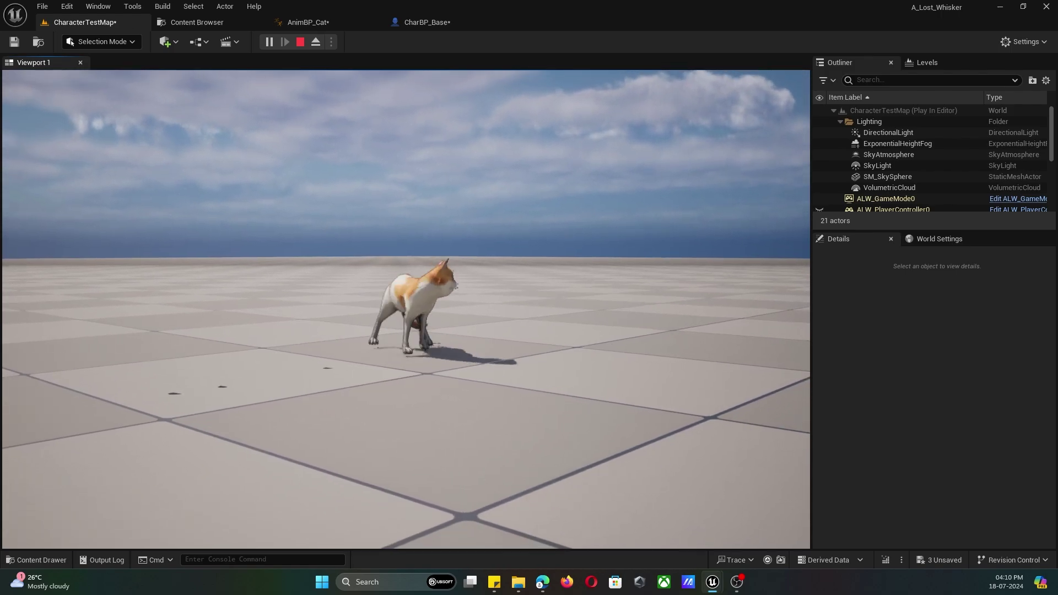
key("a")
key("w")
key("a")
key("Escape")
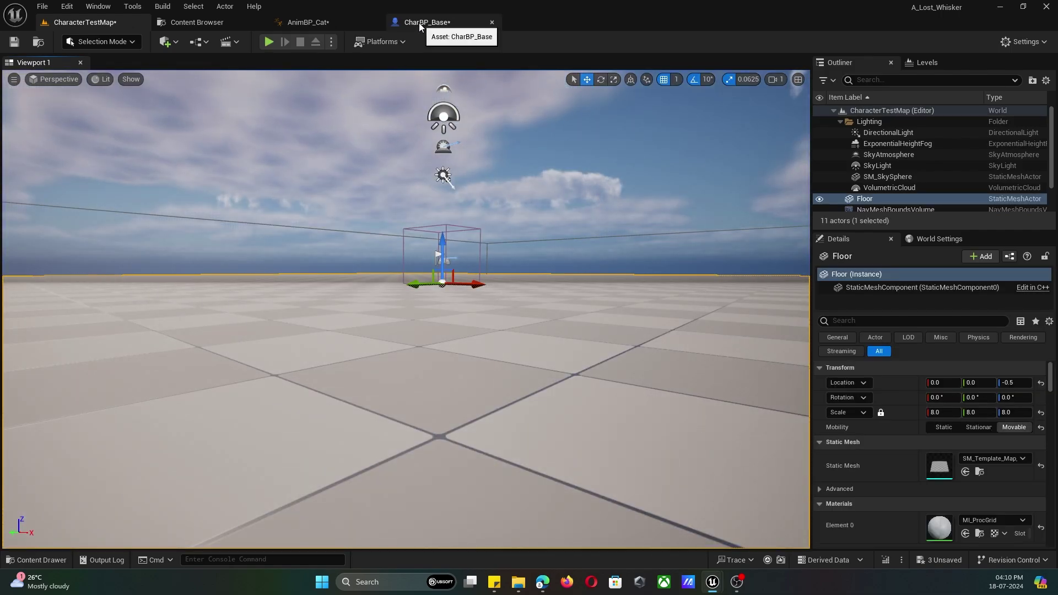
- Return to AnimBP_Cat's AnimGraph and shift the AllAnimations cached pose node slightly away from IK - Anim Layer
left_click(310, 22)
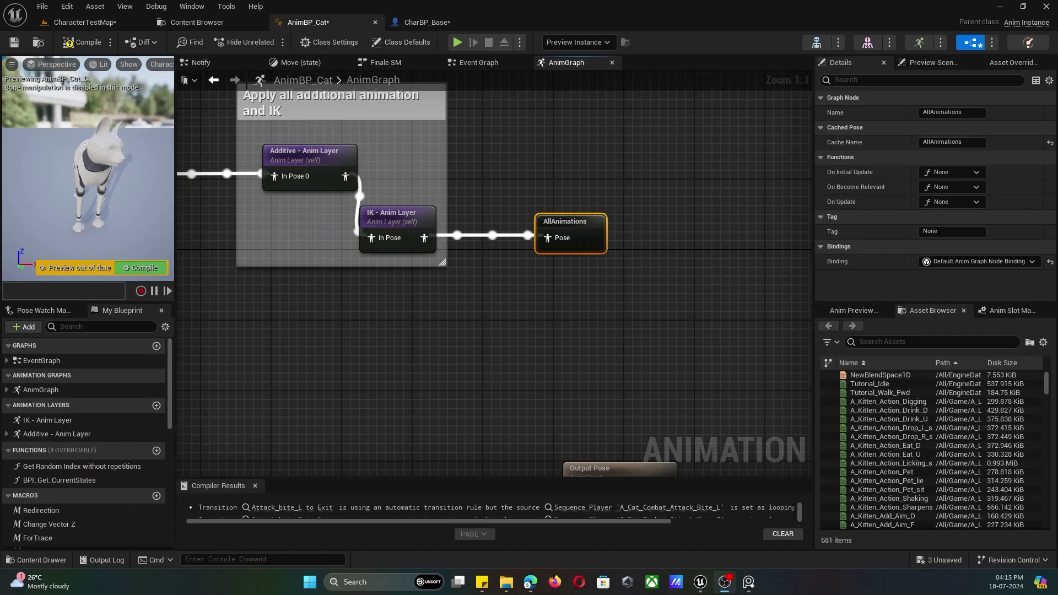
left_click(552, 315)
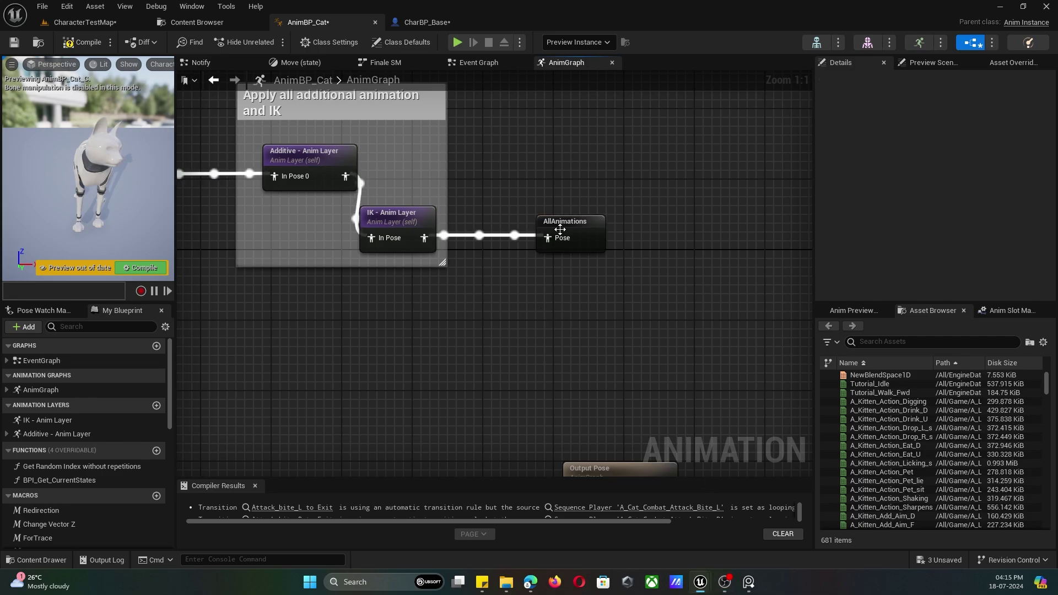
left_click_drag(571, 227, 580, 228)
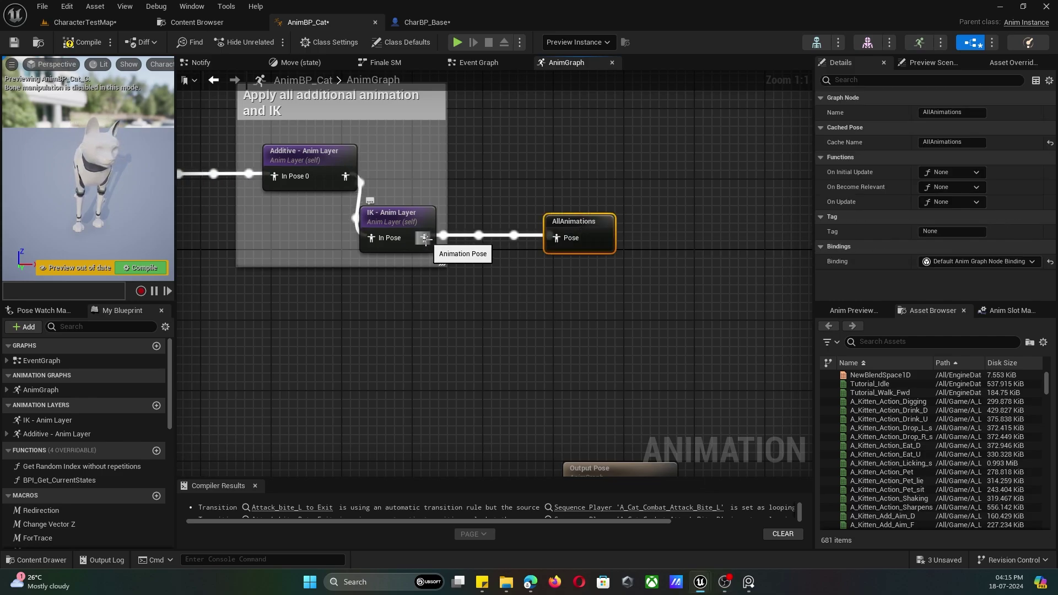
- Try to save the IK - Anim Layer output to a new cached pose with the default name
left_click_drag(424, 239, 462, 278)
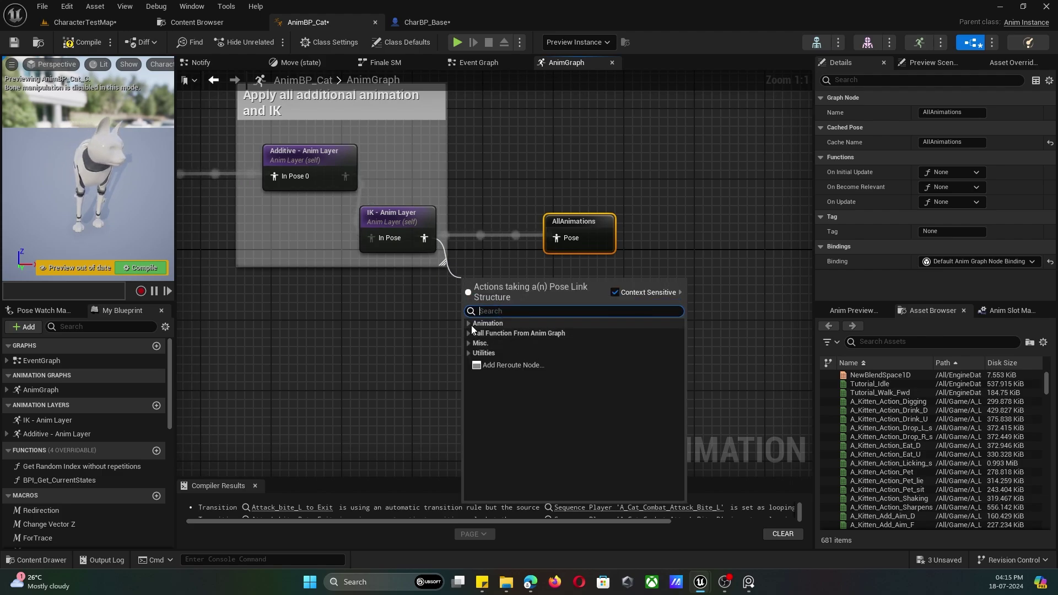
left_click(474, 352)
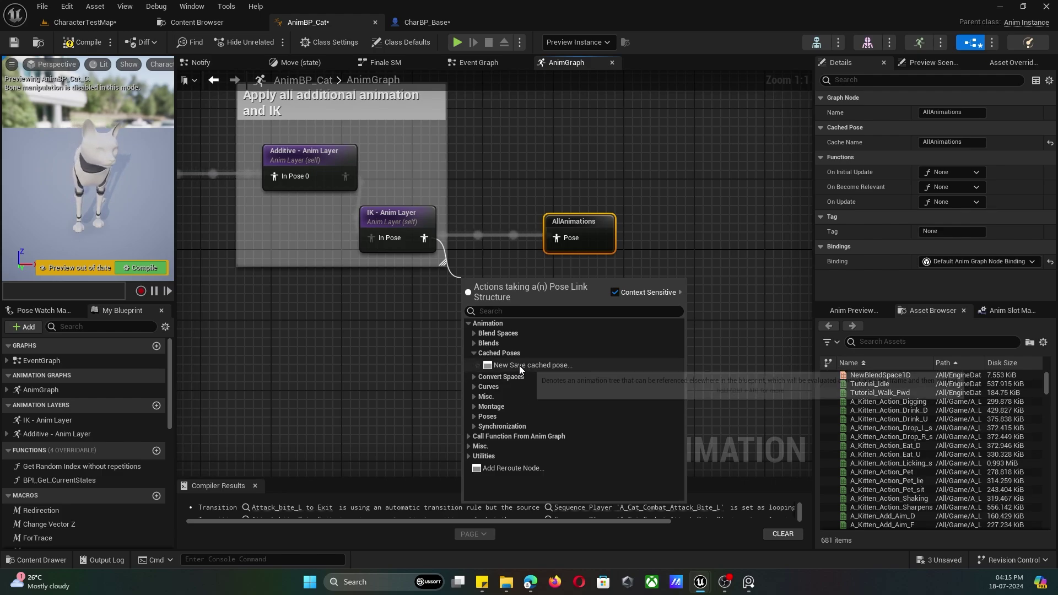
left_click(519, 366)
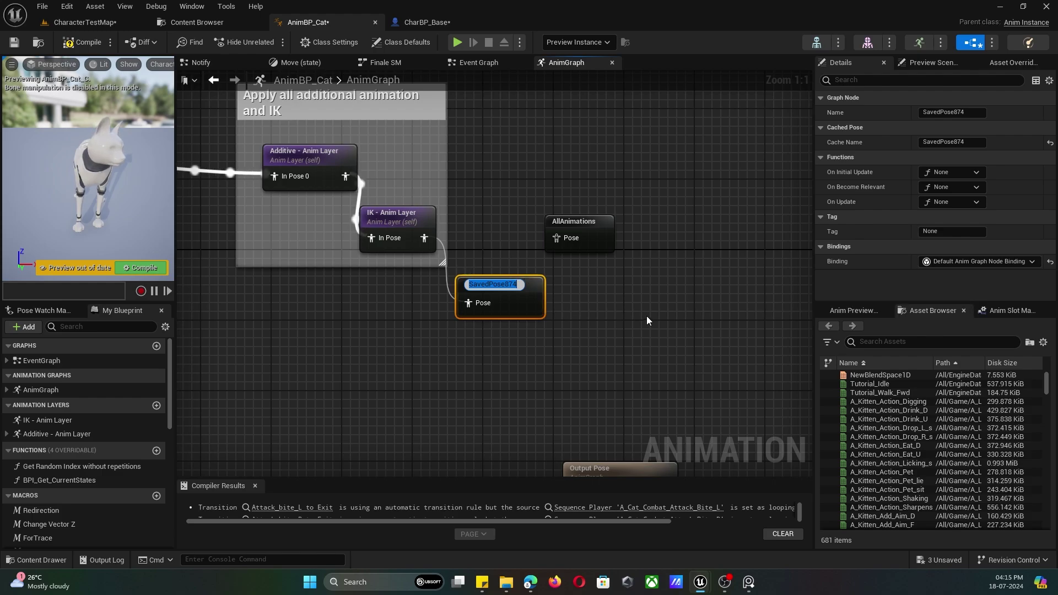
key("Return")
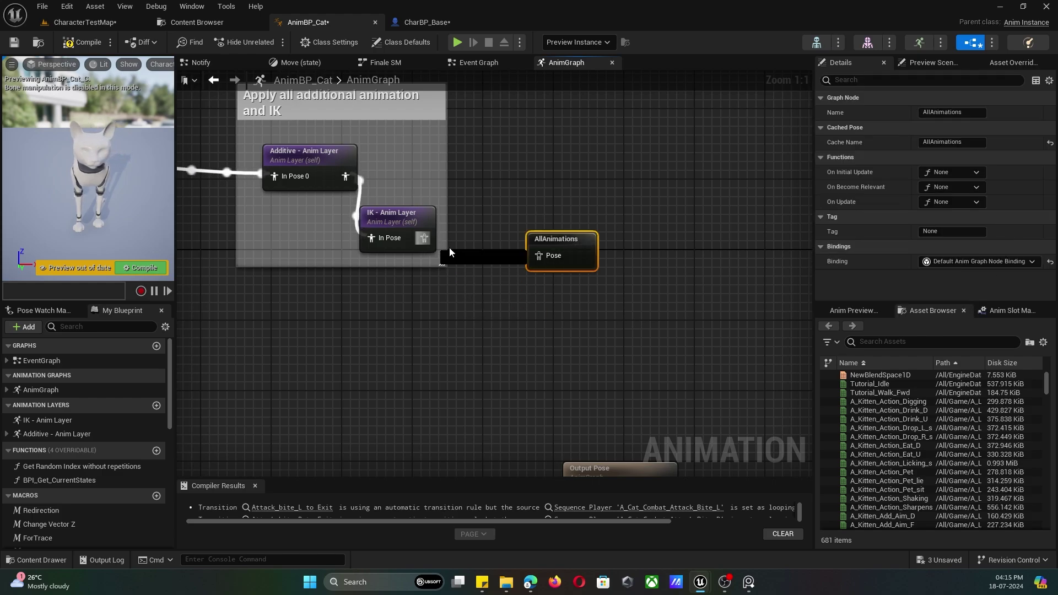
- Align the AllAnimations node level with IK - Anim Layer, and move Output Pose up and outward to just below AllAnimations
left_click_drag(566, 236, 564, 226)
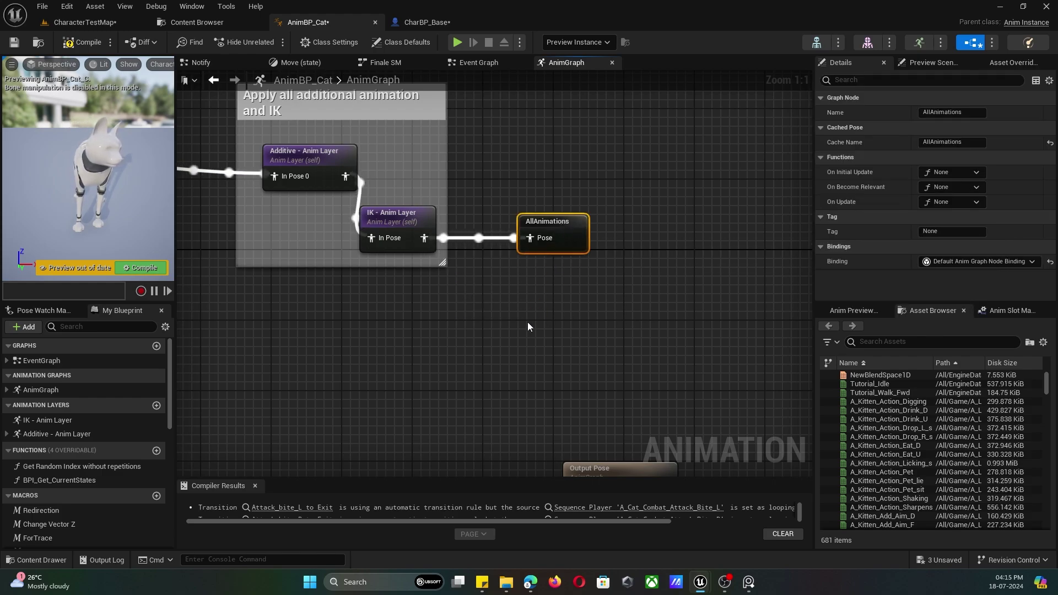
scroll(475, 345, "down", 5)
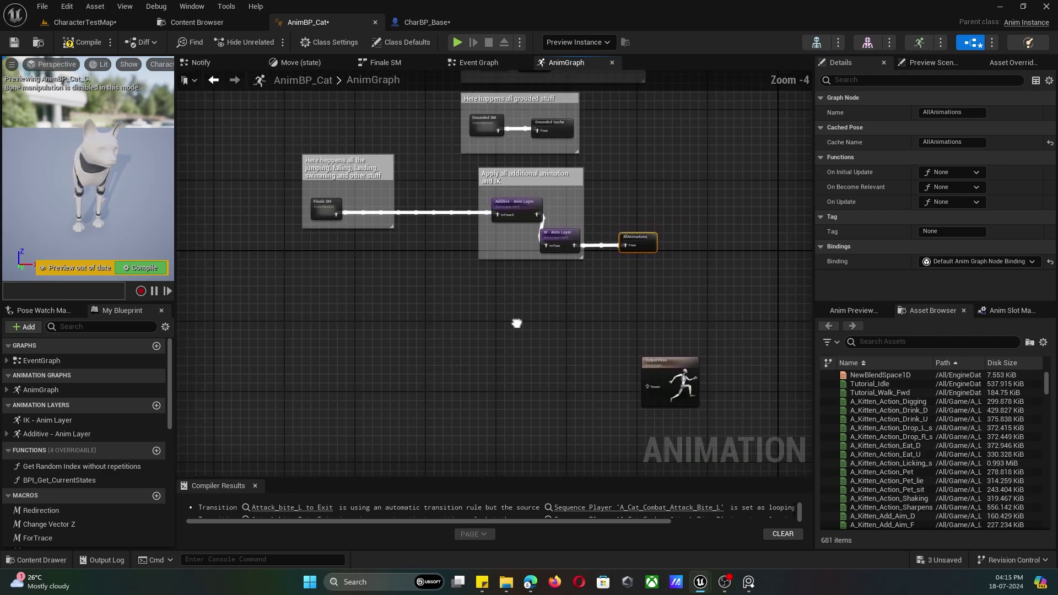
left_click(683, 346)
left_click_drag(683, 346, 701, 320)
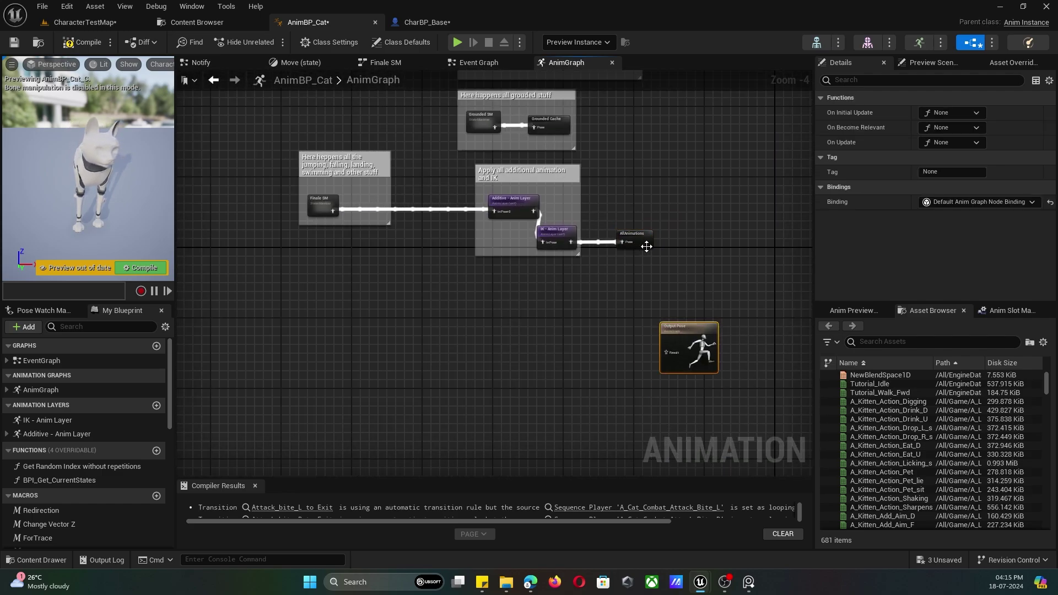
- Add a Use cached pose 'AllAnimations' node in the empty area below the Finale SM comment and place a duplicate beneath it
scroll(446, 328, "up", 1)
right_click(288, 315)
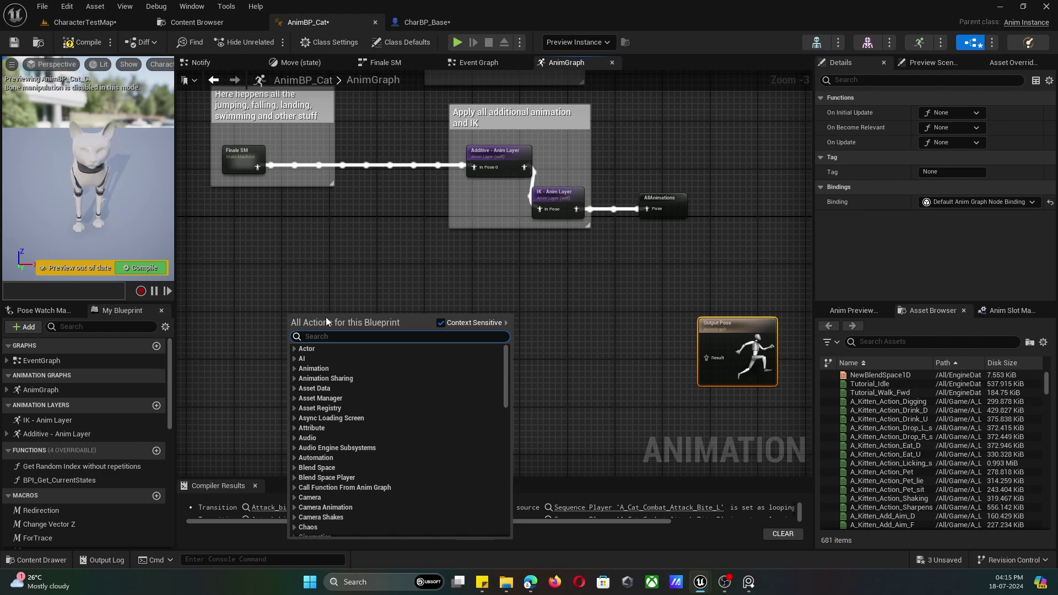
type("use ca")
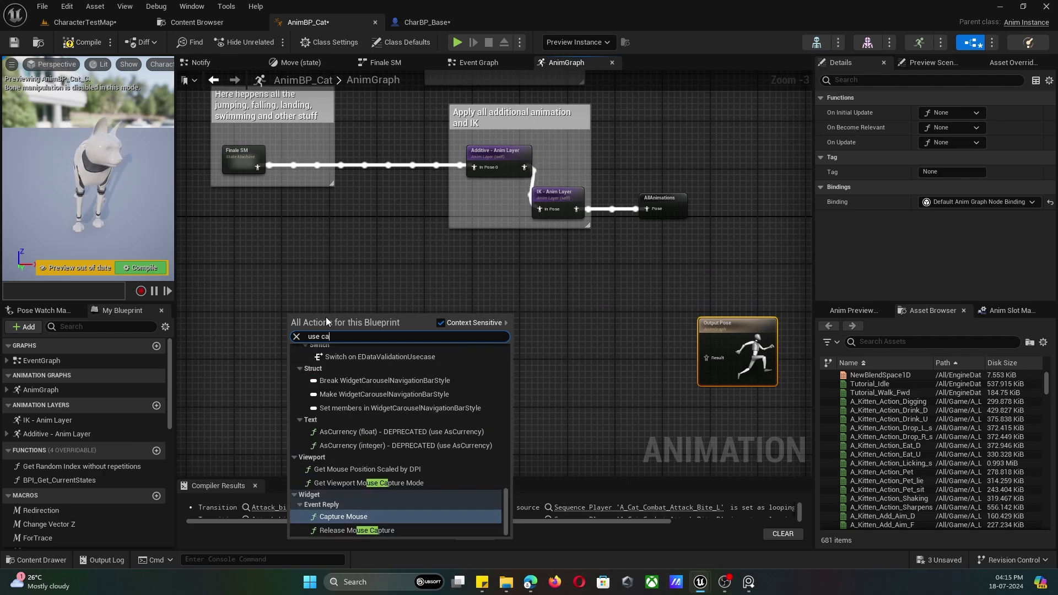
type("c")
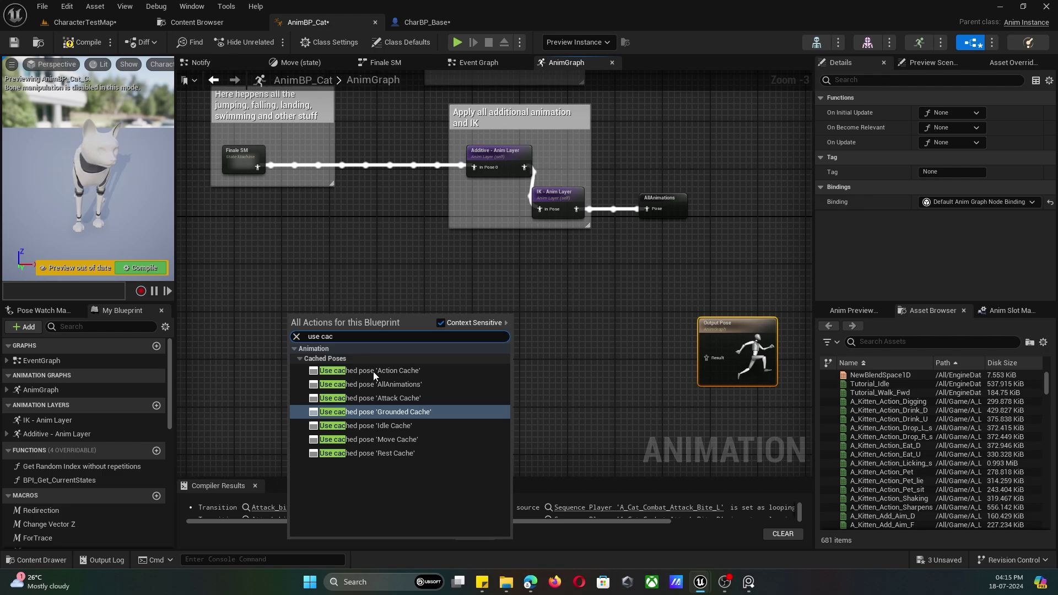
left_click(405, 385)
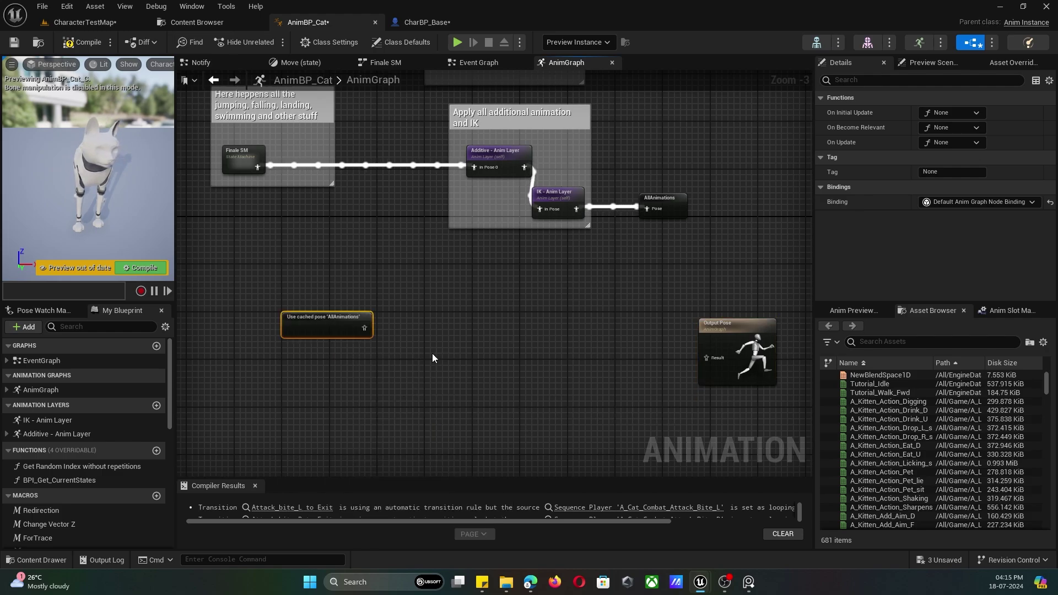
key("ctrl+d")
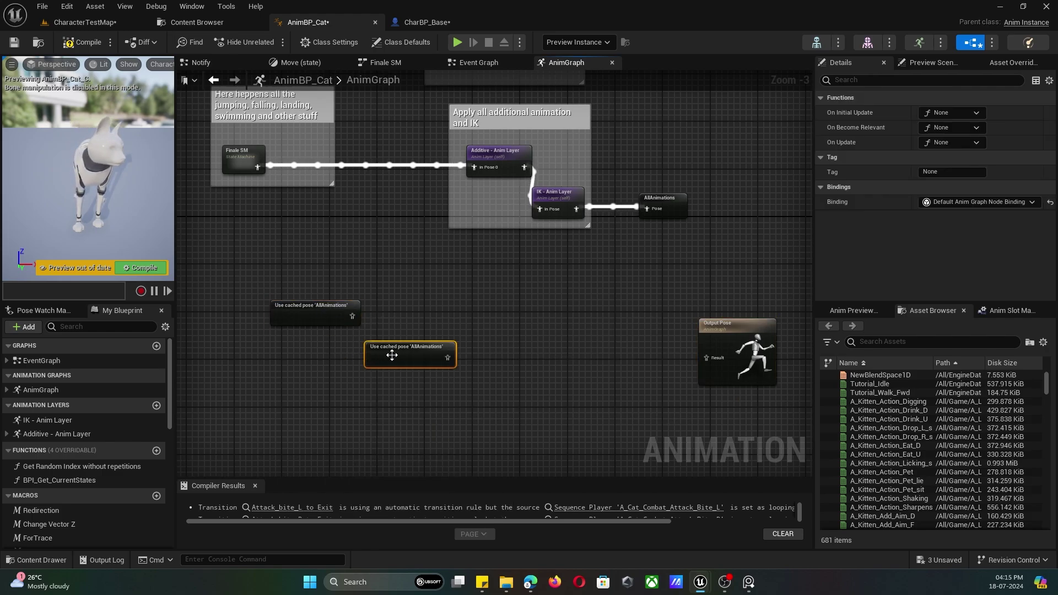
left_click_drag(420, 360, 330, 387)
- Add a Slot 'DefaultSlot' node fed by the lower Use cached pose 'AllAnimations' node
left_click_drag(414, 379, 413, 366)
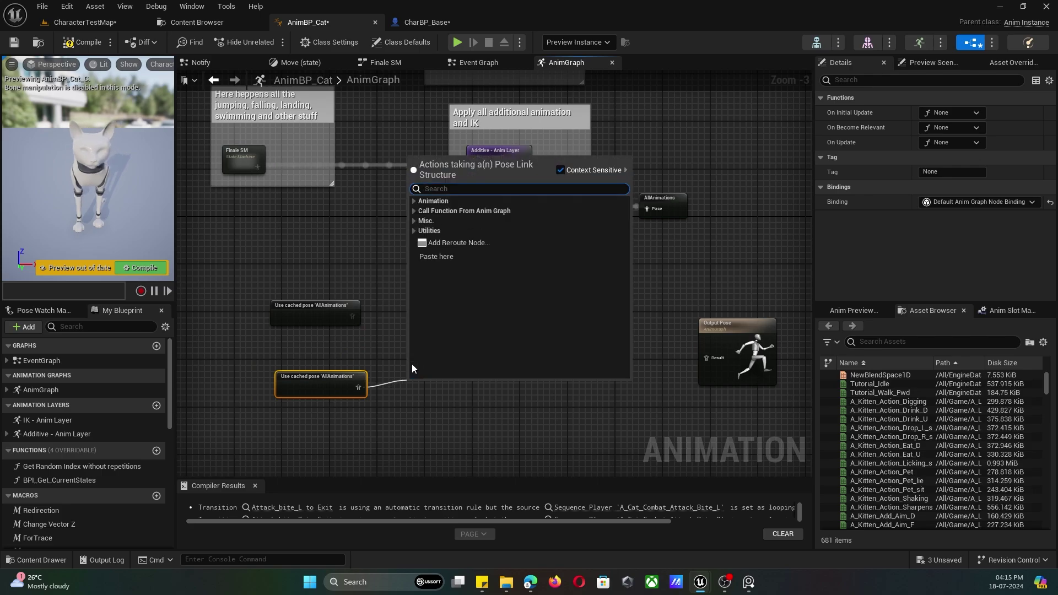
type("slot")
key("Return")
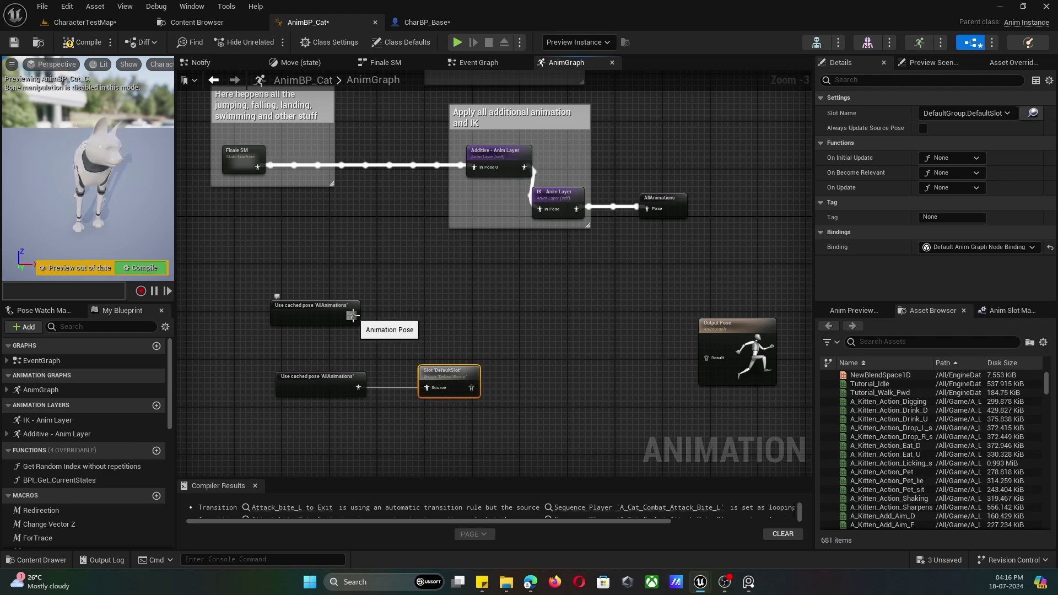
- Add a Layered blend per bone node with the upper AllAnimations cached pose as its Base Pose, and shift it slightly up
left_click_drag(353, 316, 467, 313)
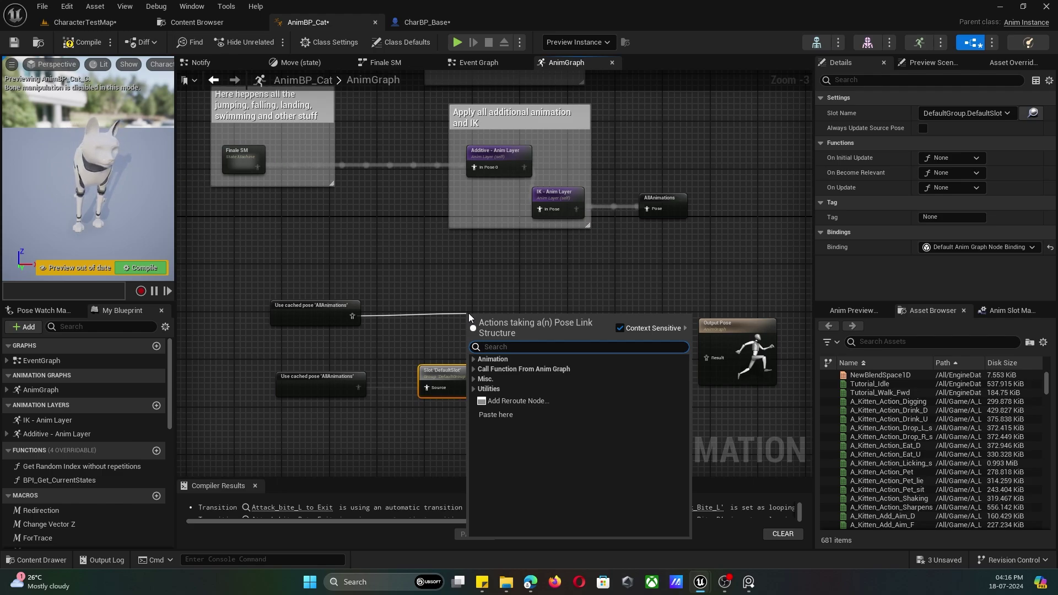
type("lya")
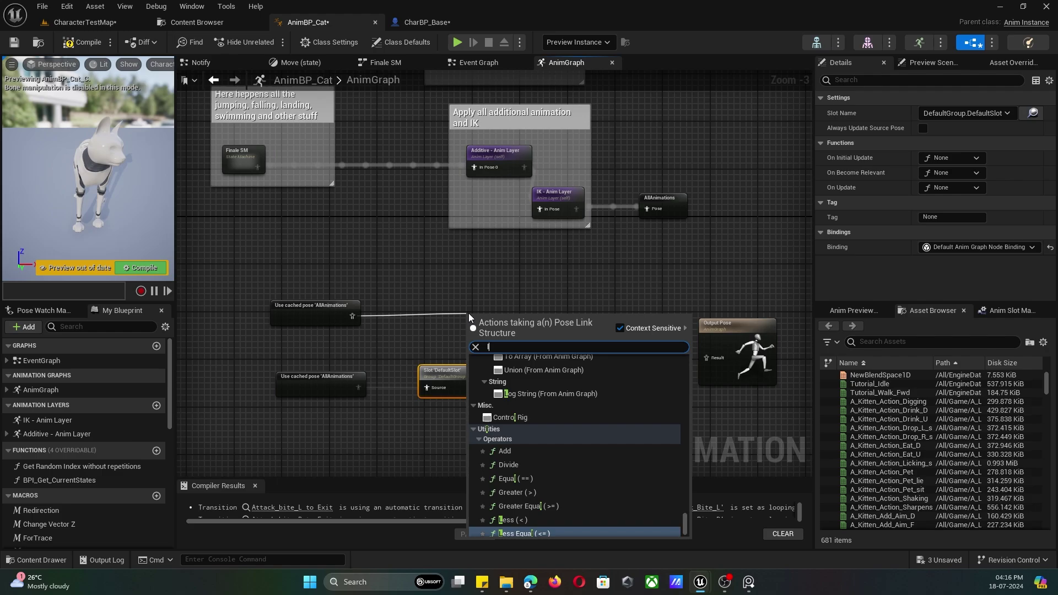
key("BackSpace")
key("BackSpace")
type("ayer")
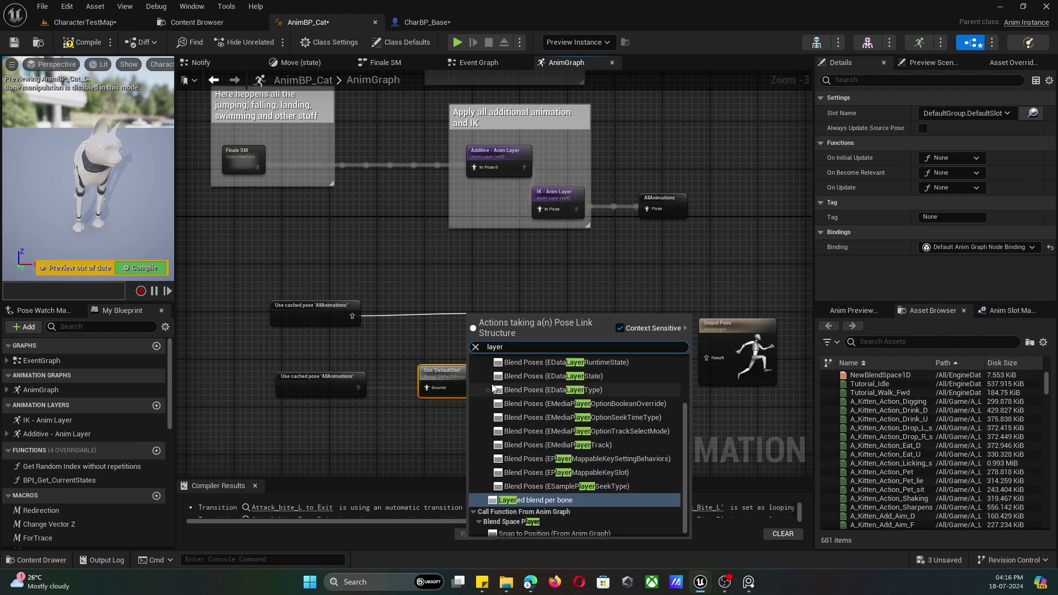
left_click(580, 502)
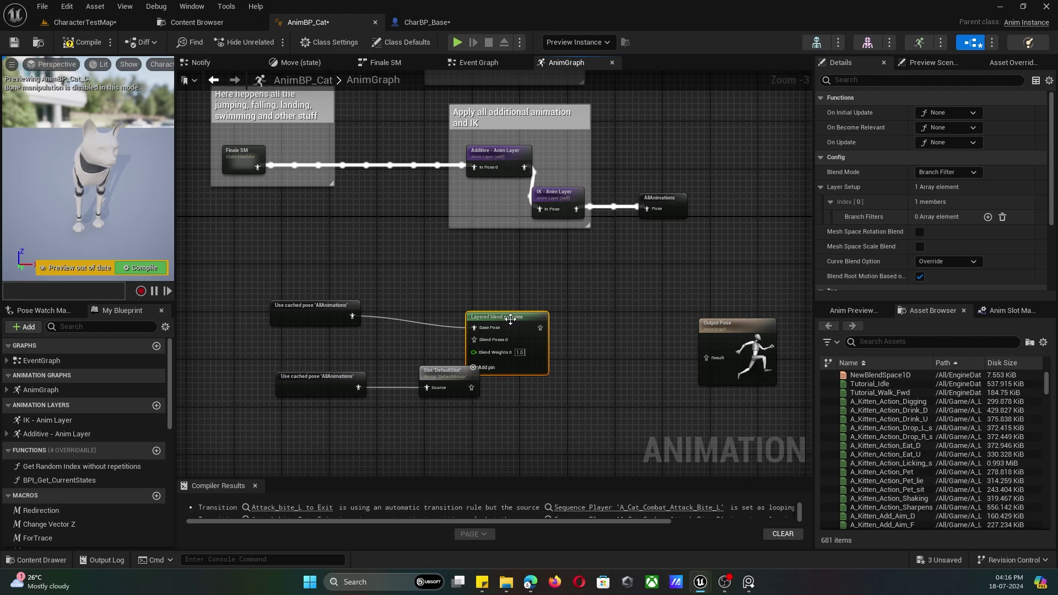
left_click_drag(508, 316, 505, 302)
- Move the lower cached pose and DefaultSlot nodes clear of the Layered blend per bone node, and connect the slot output to Blend Poses 0
left_click_drag(312, 355, 440, 409)
left_click_drag(436, 376, 394, 382)
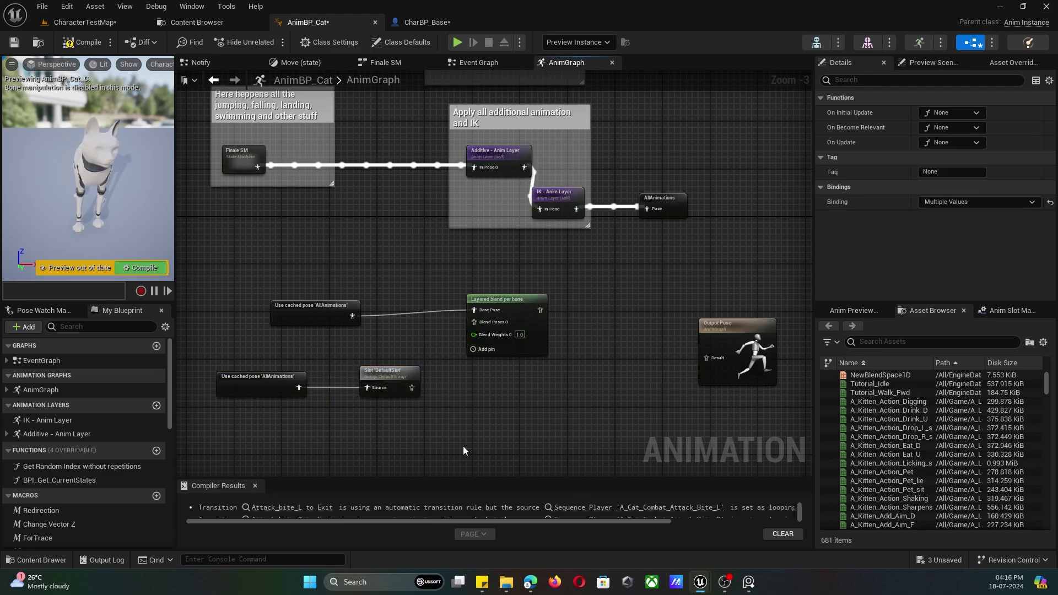
scroll(512, 315, "up", 3)
left_click(517, 312)
left_click_drag(361, 425, 457, 338)
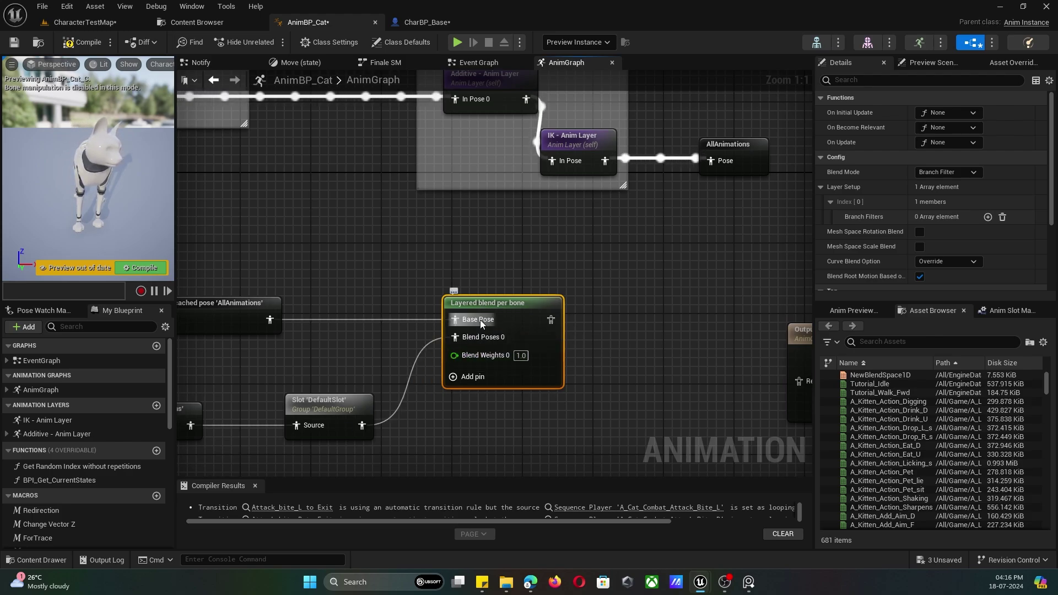
- Add a branch filter to the Layered blend per bone node's layer setup with the bone name jaw
left_click(521, 355)
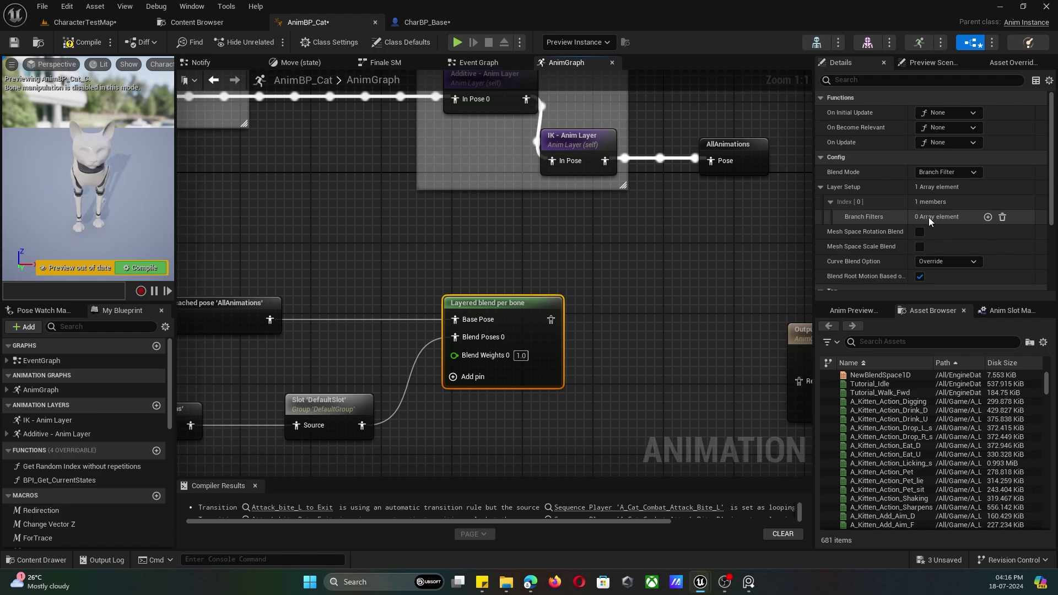
left_click(988, 218)
left_click(849, 232)
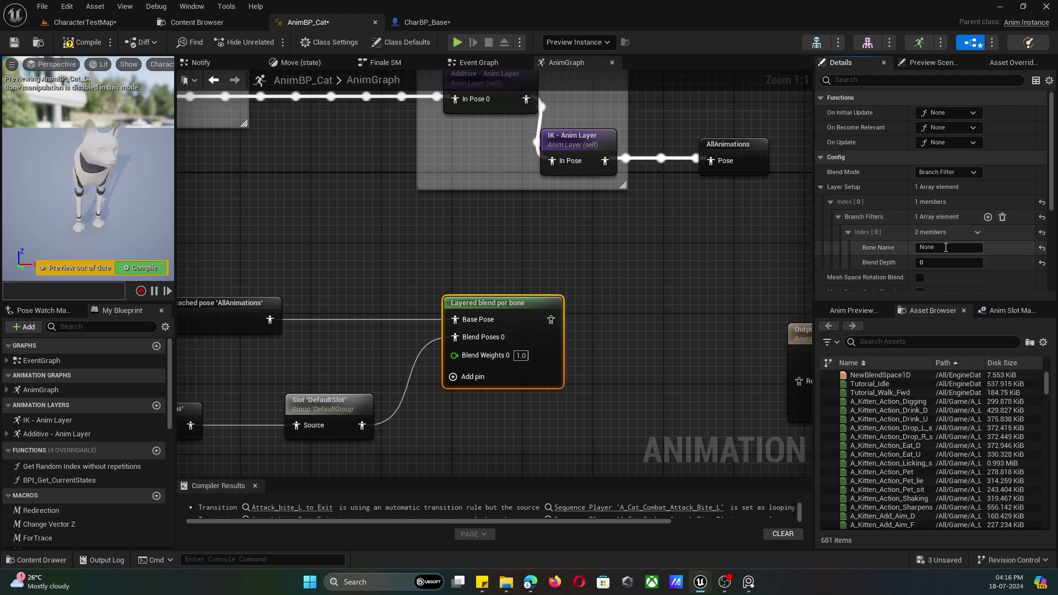
left_click(949, 247)
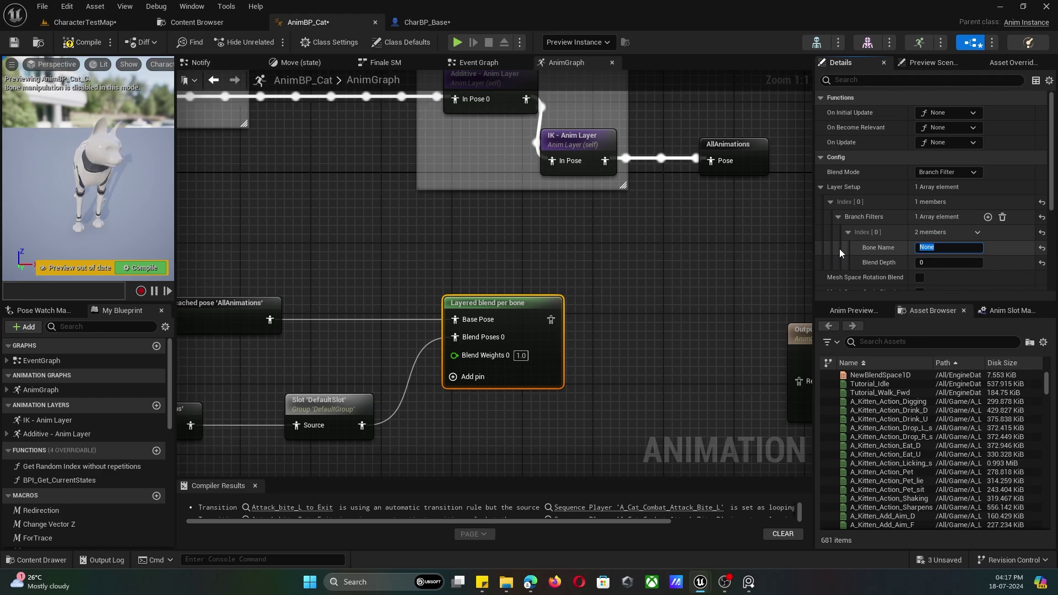
type("jaw")
key("Return")
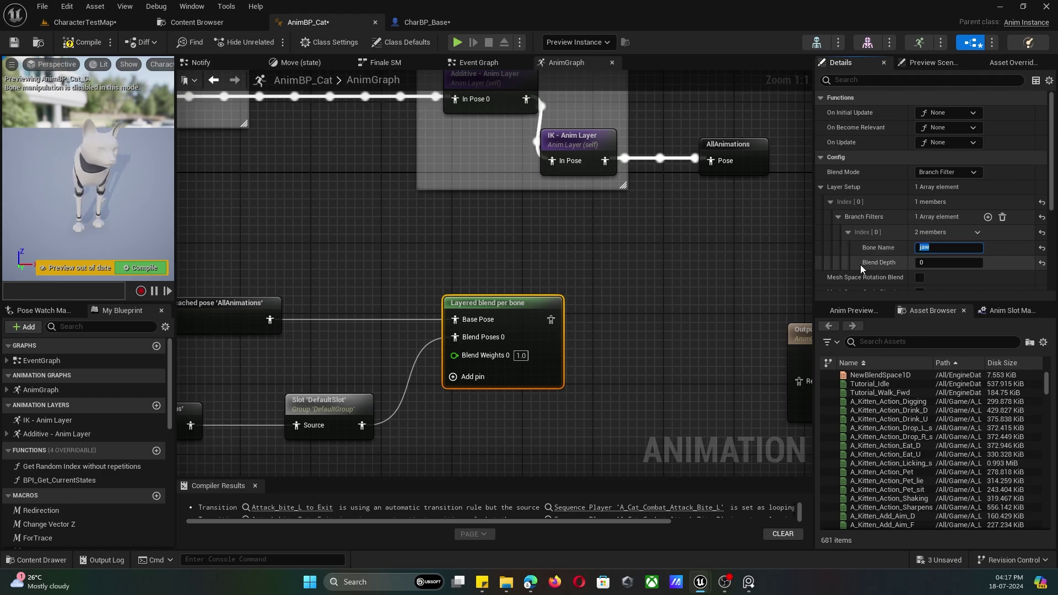
- Connect the Layered blend per bone output to the Output Pose result, and compile and save the animation blueprint
left_click(651, 341)
right_click_drag(661, 381, 577, 367)
left_click_drag(741, 332, 741, 323)
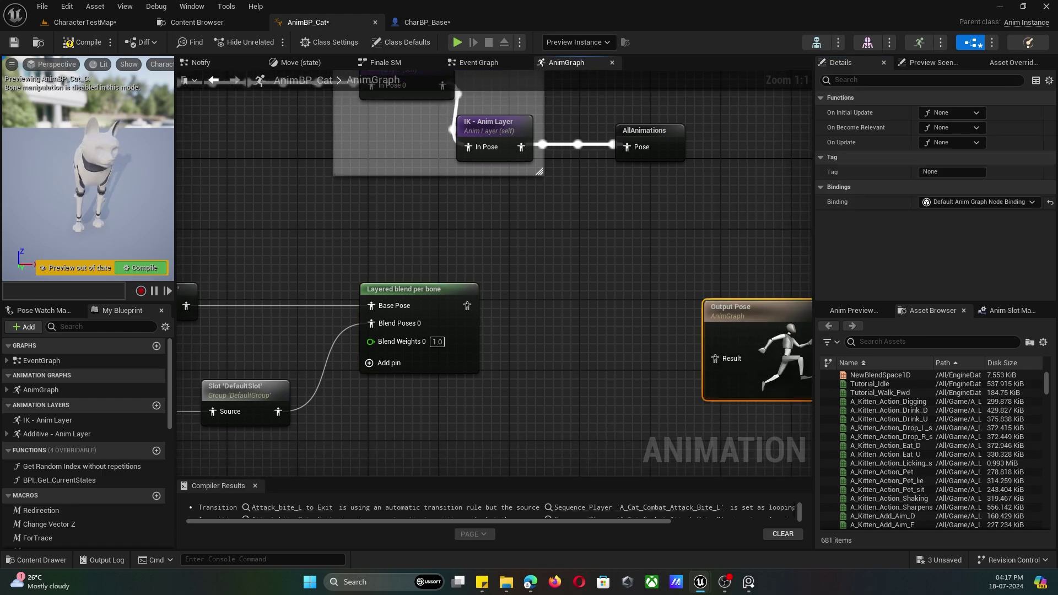
left_click_drag(468, 305, 699, 354)
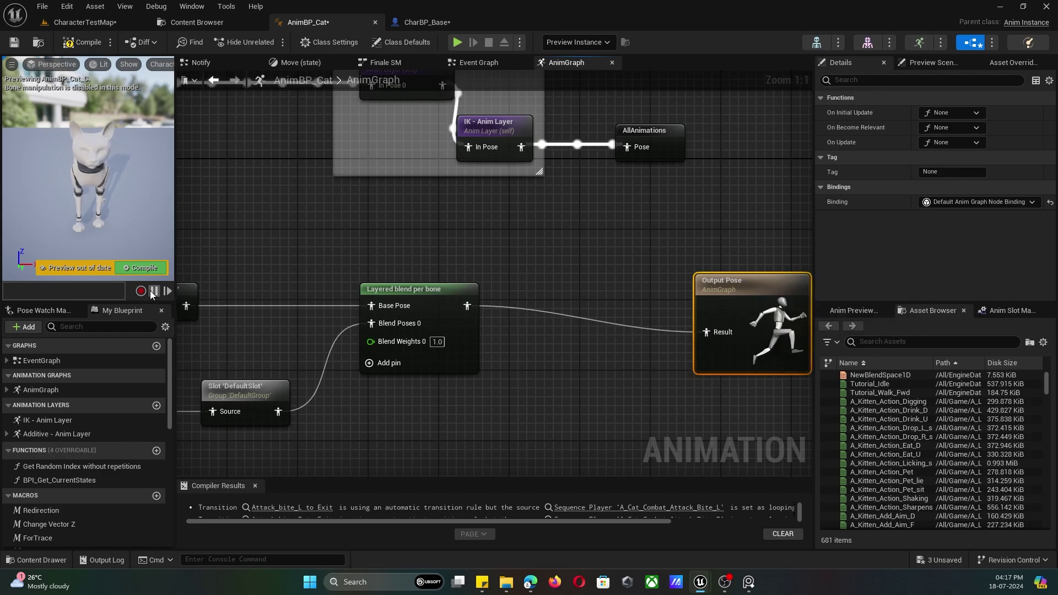
left_click(145, 269)
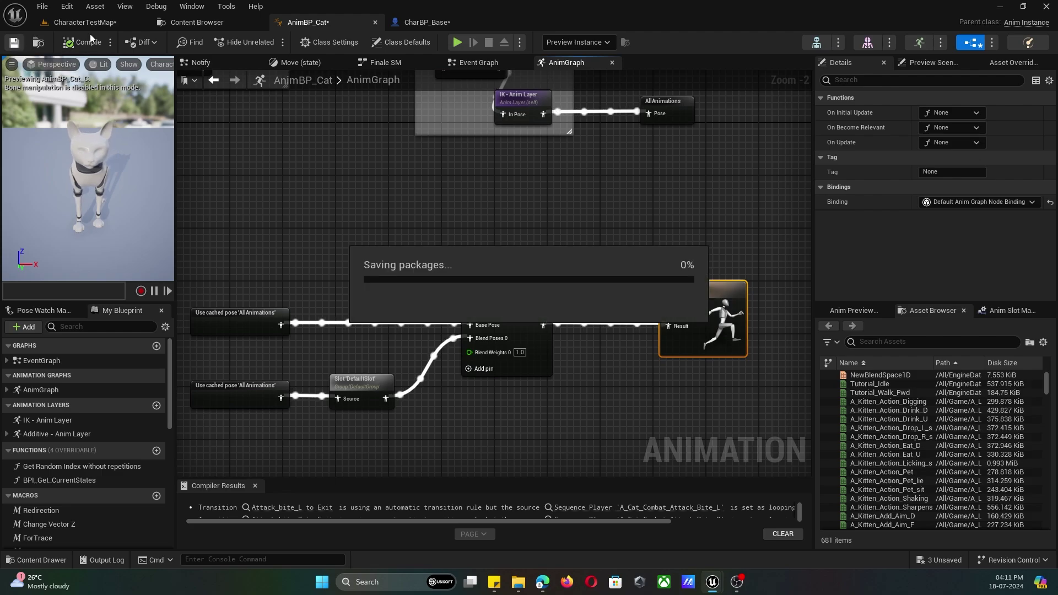
- Play CharacterTestMap and move the cat backwards and sideways to test the jaw-blended meow montage
left_click(103, 24)
right_click_drag(265, 182, 242, 209)
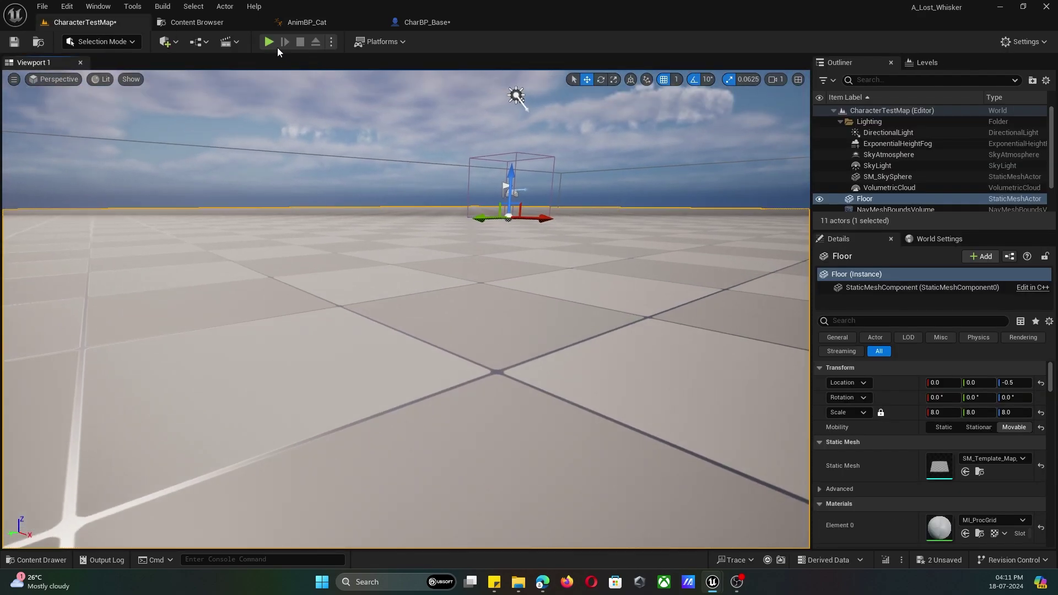
left_click(271, 43)
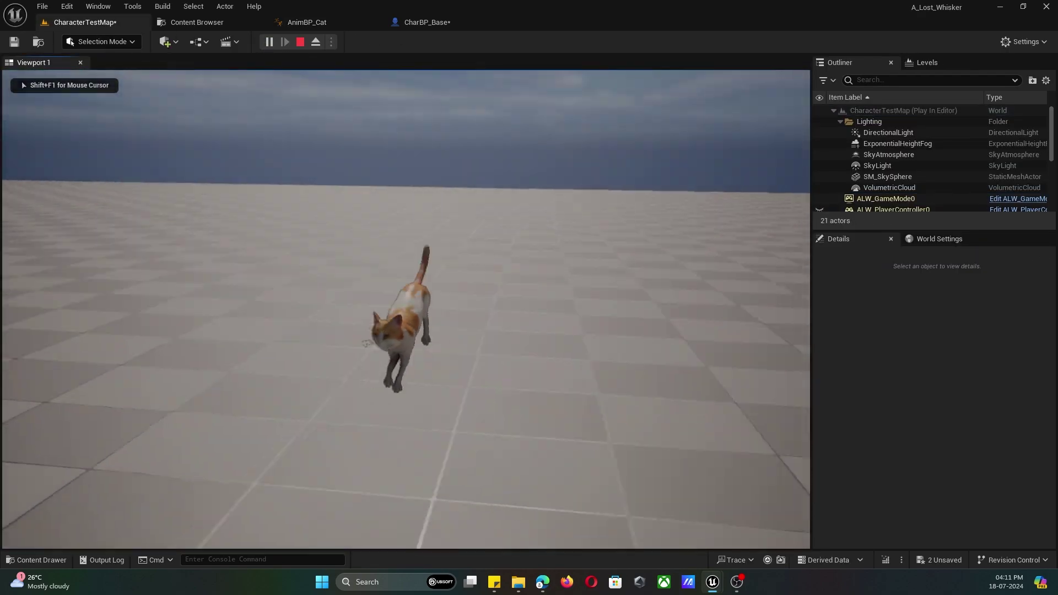
key("s")
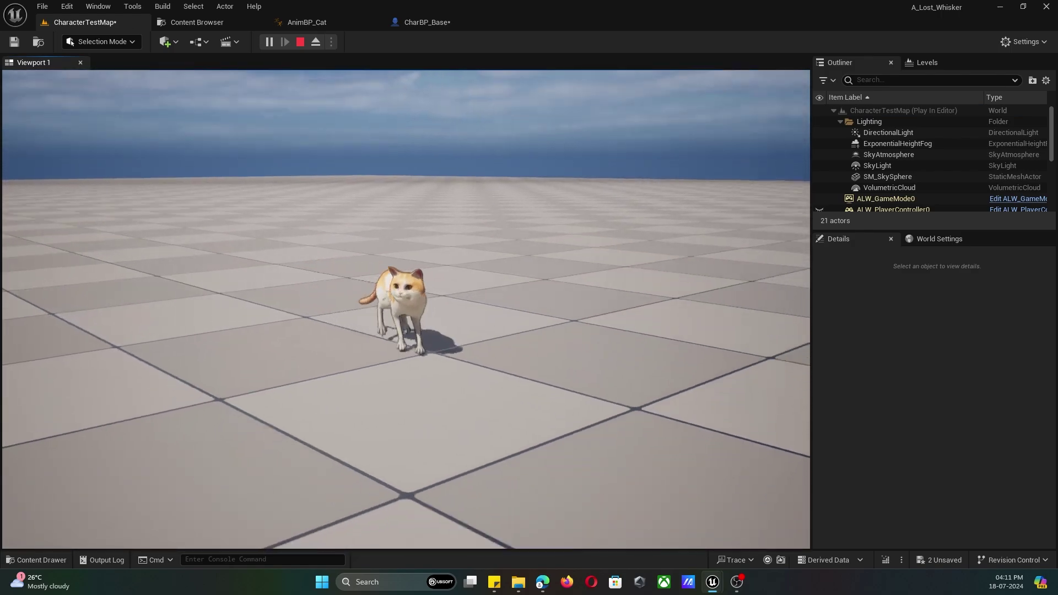
key("a")
key("s")
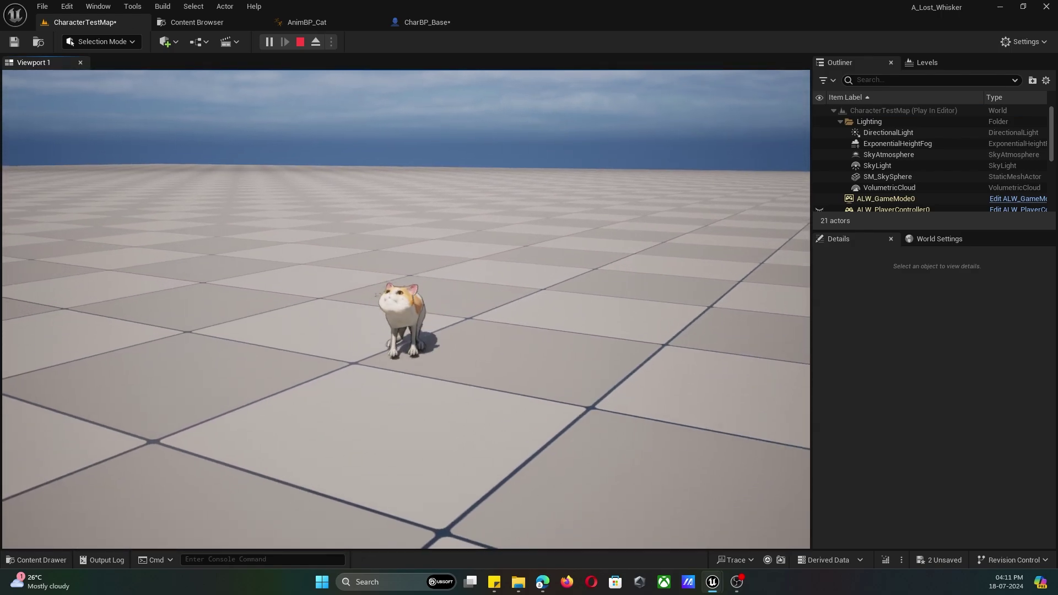
key("space")
key("d")
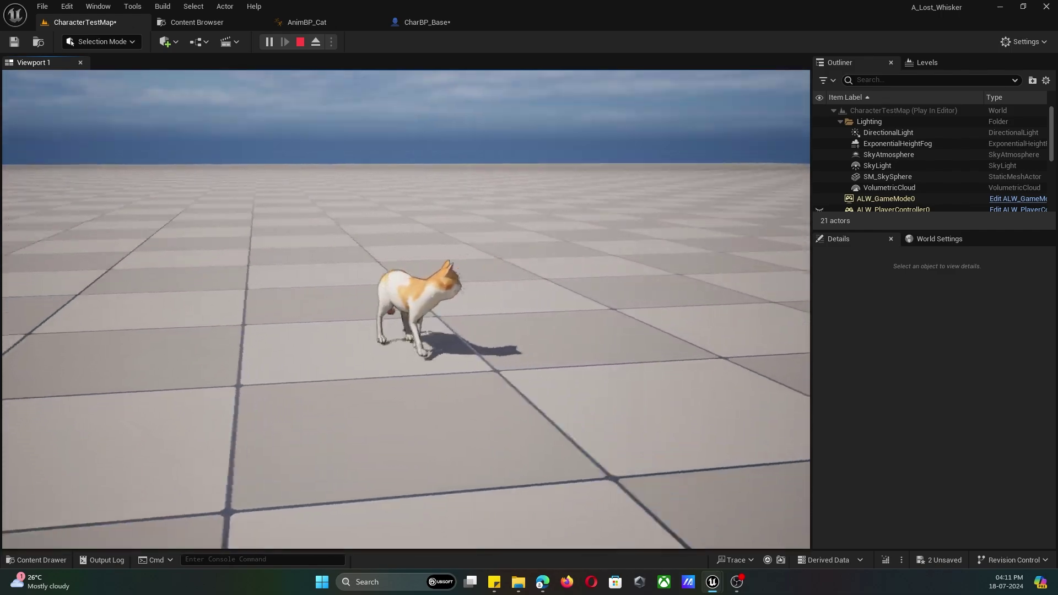
key("s")
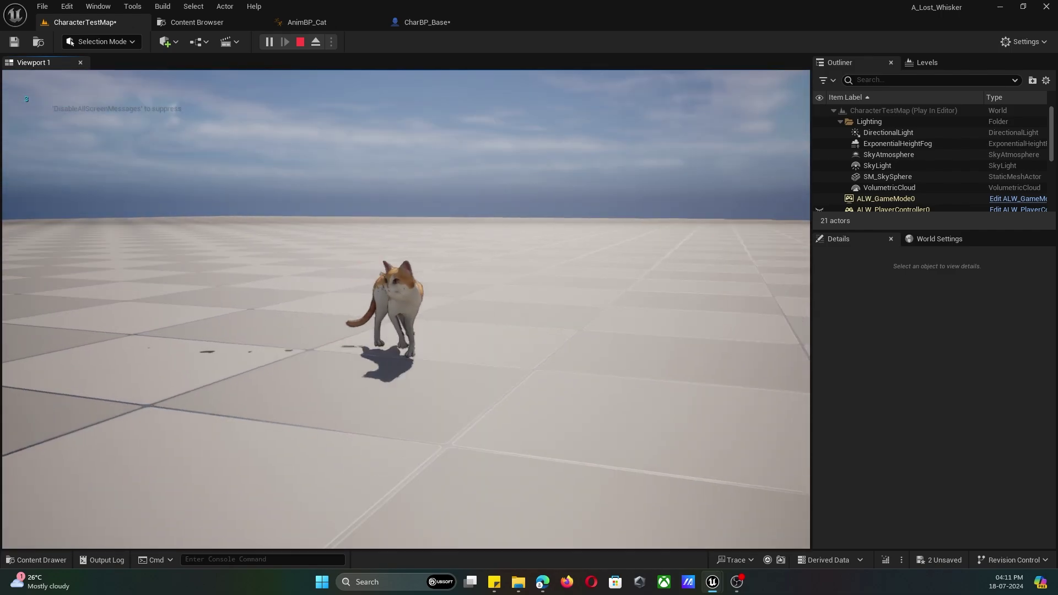
key("a")
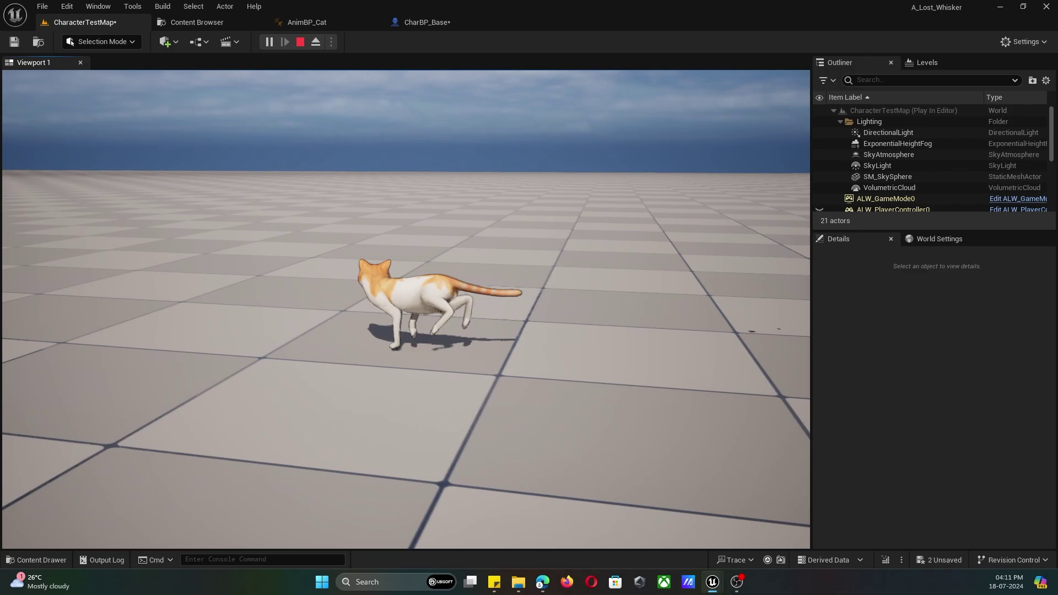
key("d")
key("d")
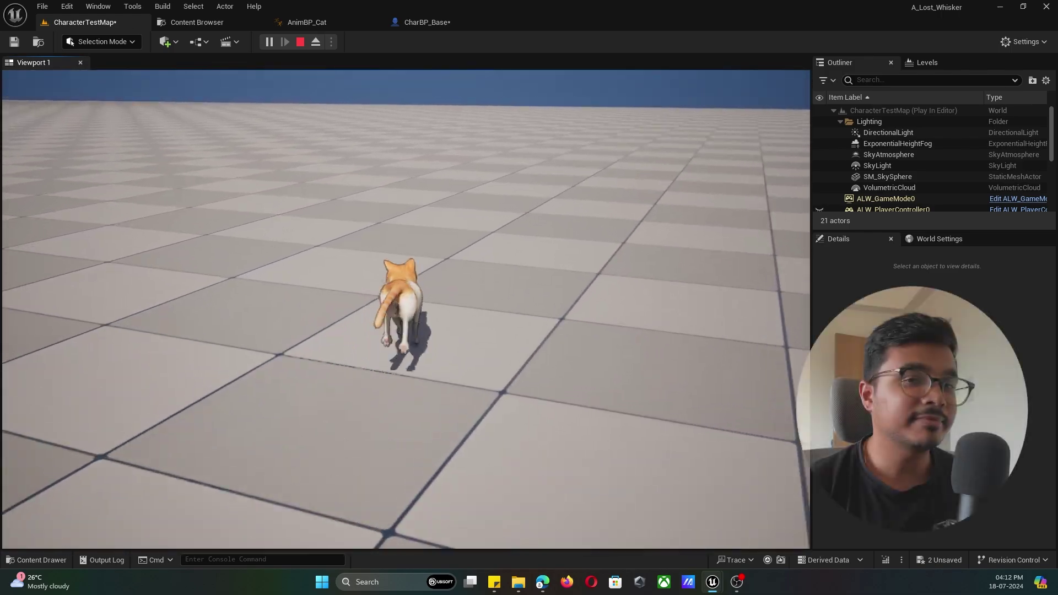
- Keep moving the cat in all directions, switching direction often, to check that the meow blends with walking and running
key("a")
key("a")
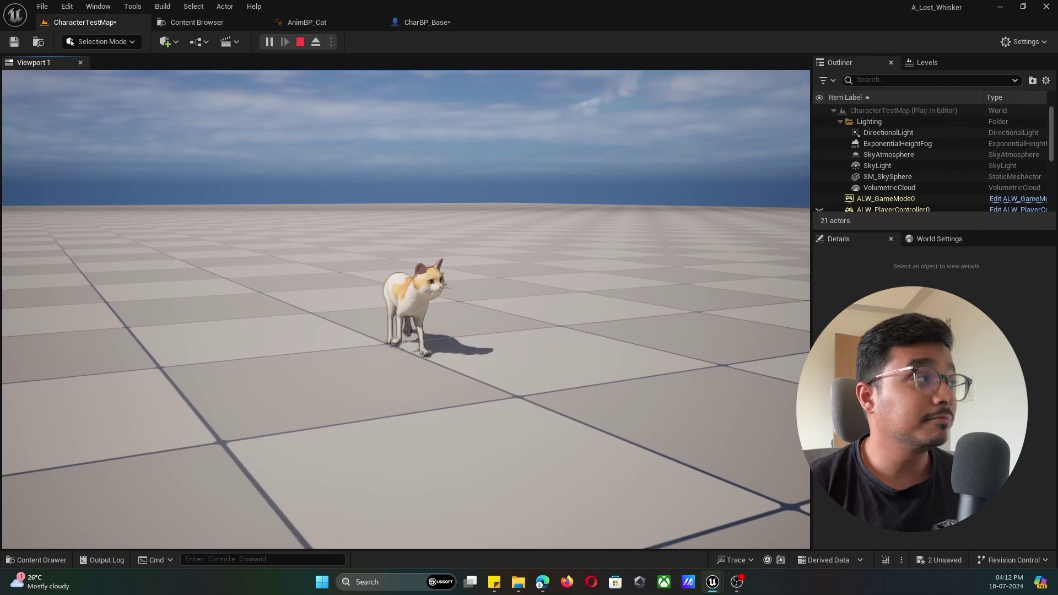
key("d")
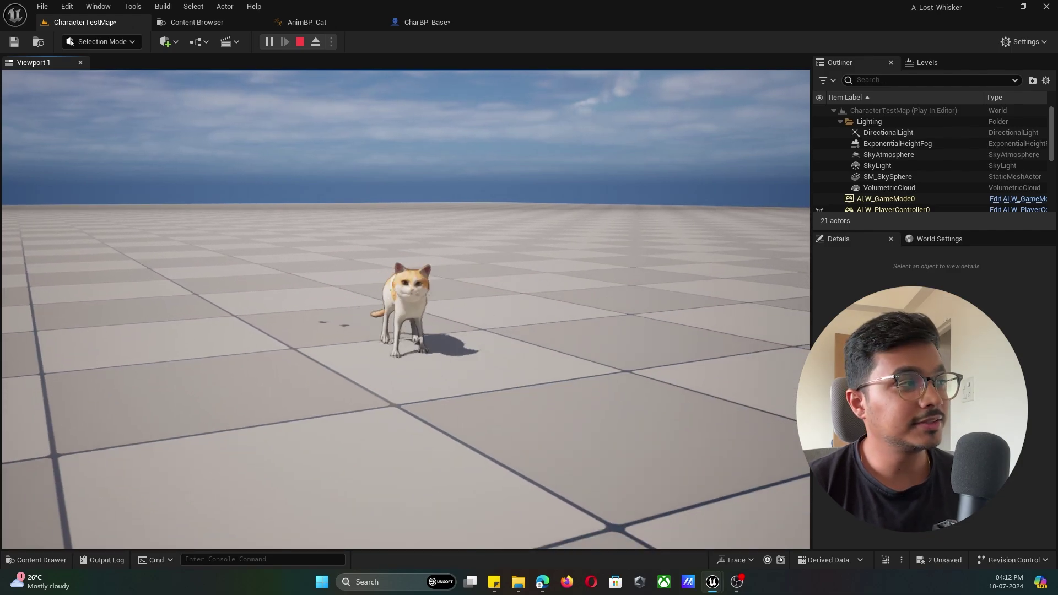
key("a")
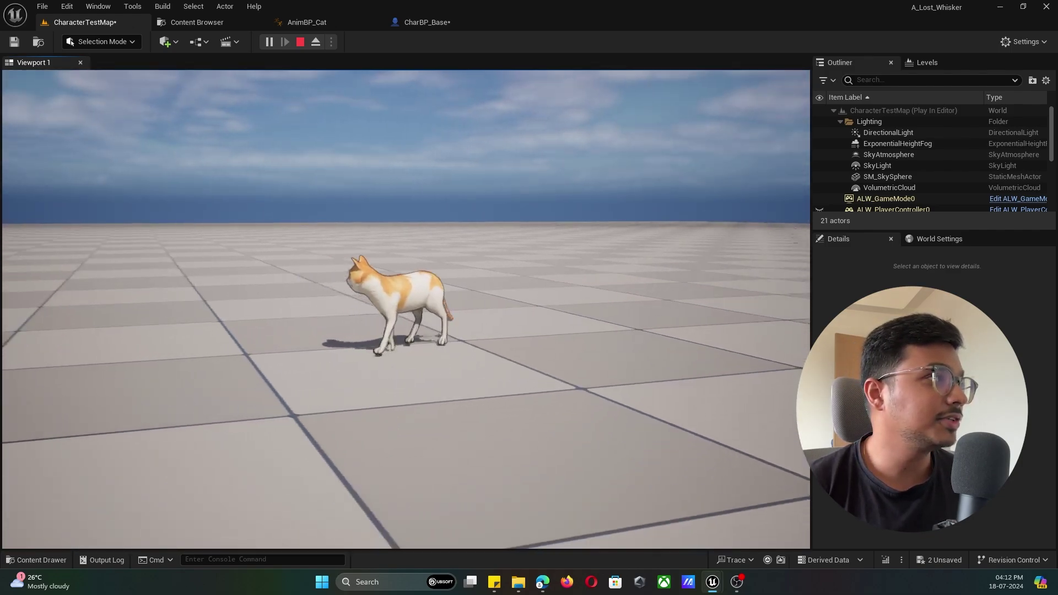
key("s")
key("d")
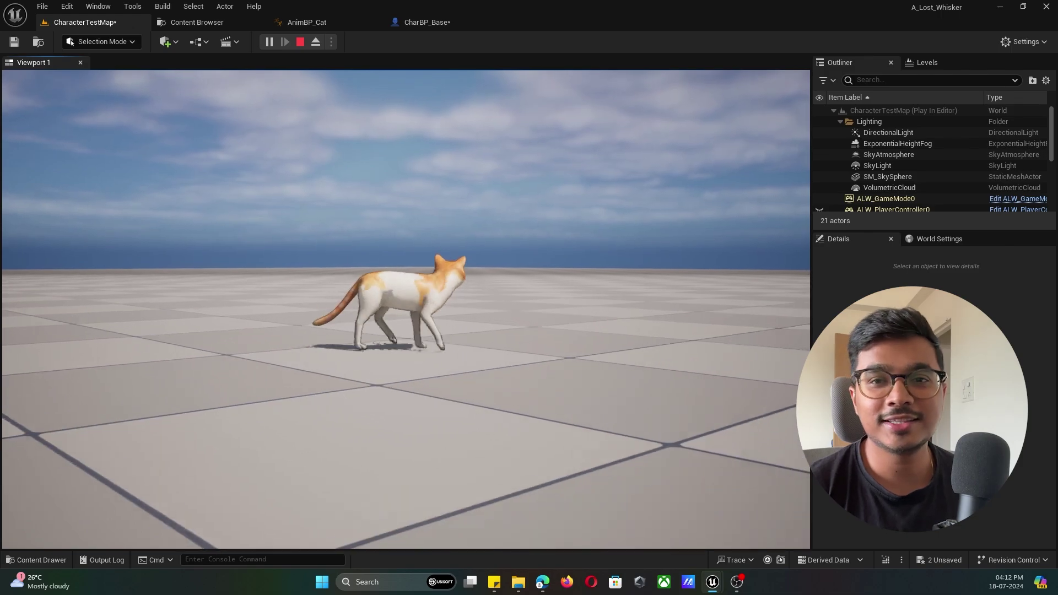
key("a")
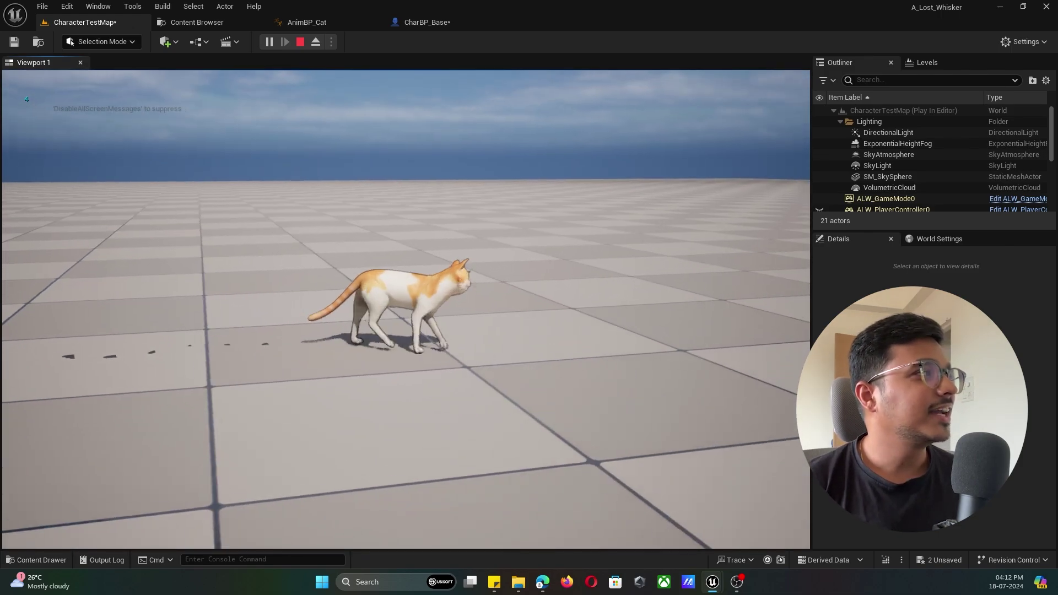
key("s")
key("a")
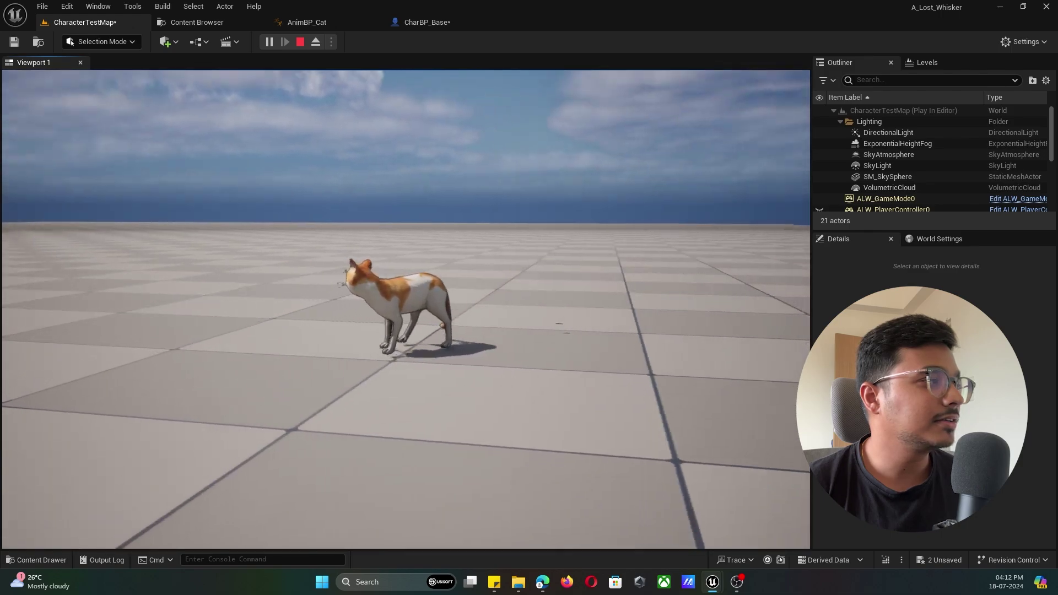
key("w")
key("a")
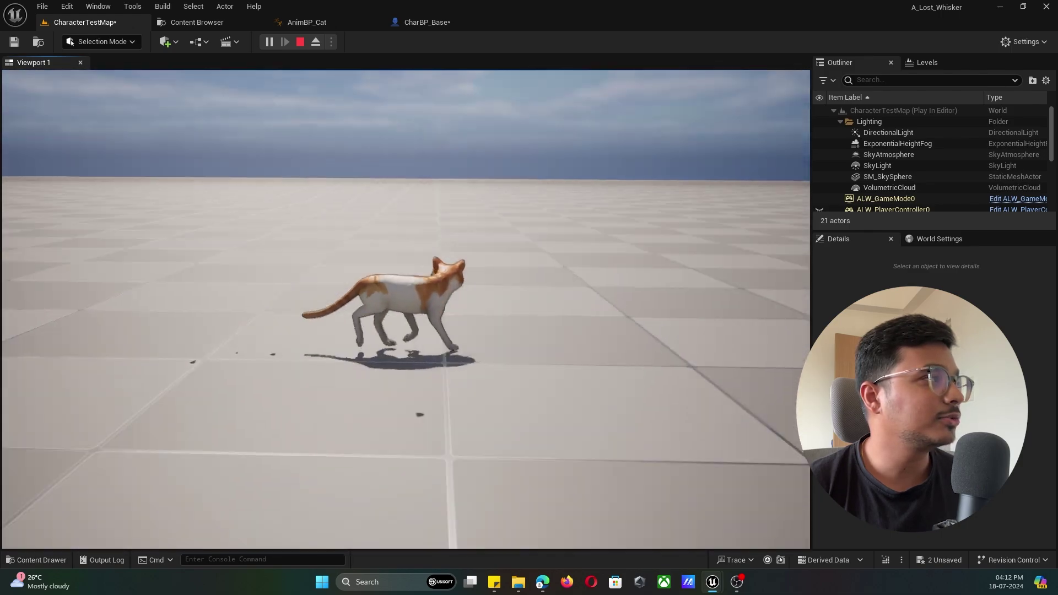
key("d")
key("s")
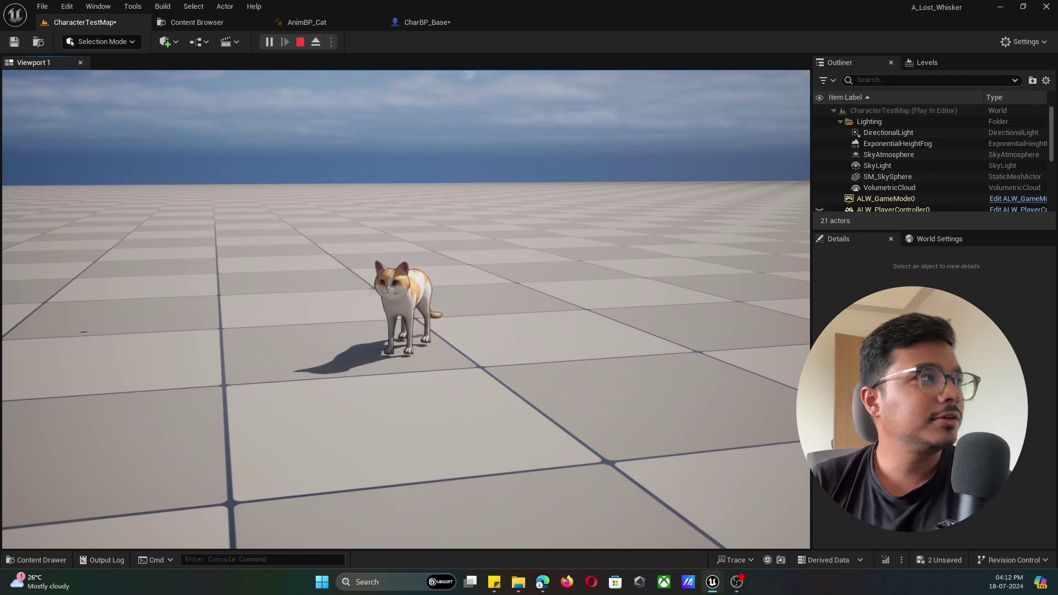
- Trigger the cat's stretch action while it stands still, and turn the cat sideways
key("3")
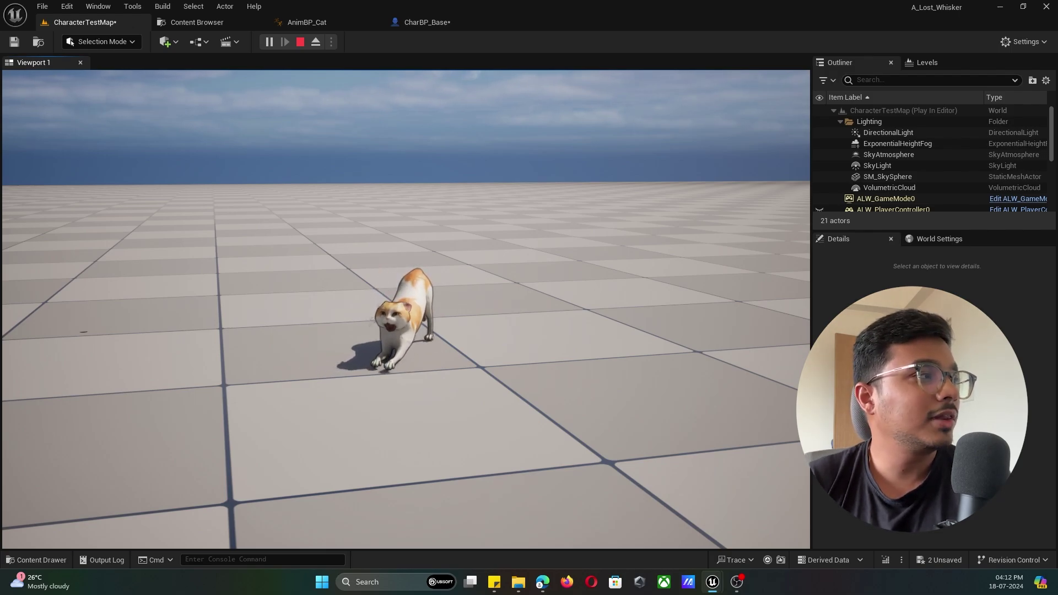
key("a")
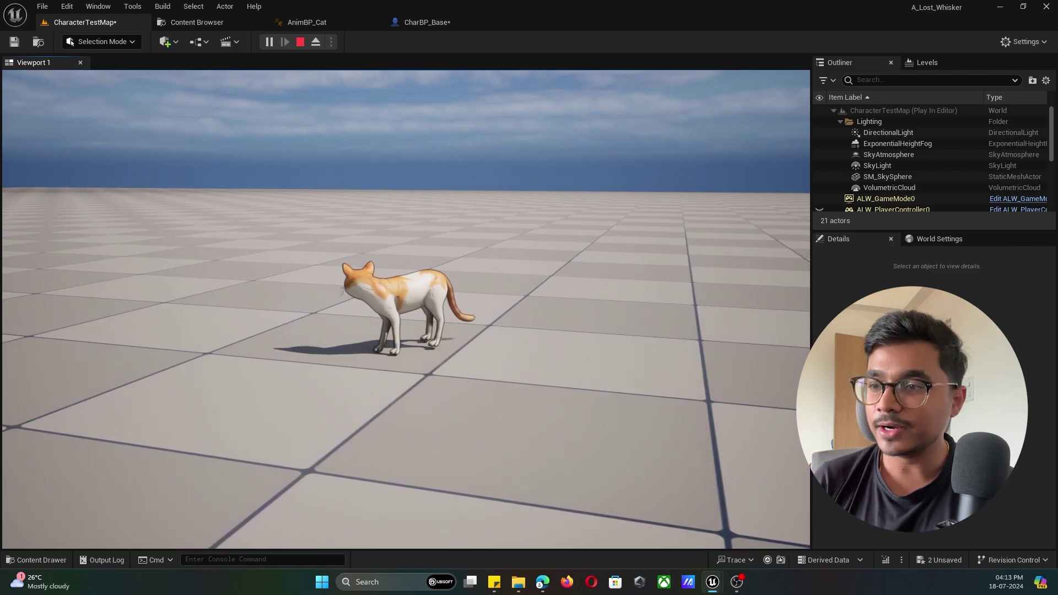
key("a")
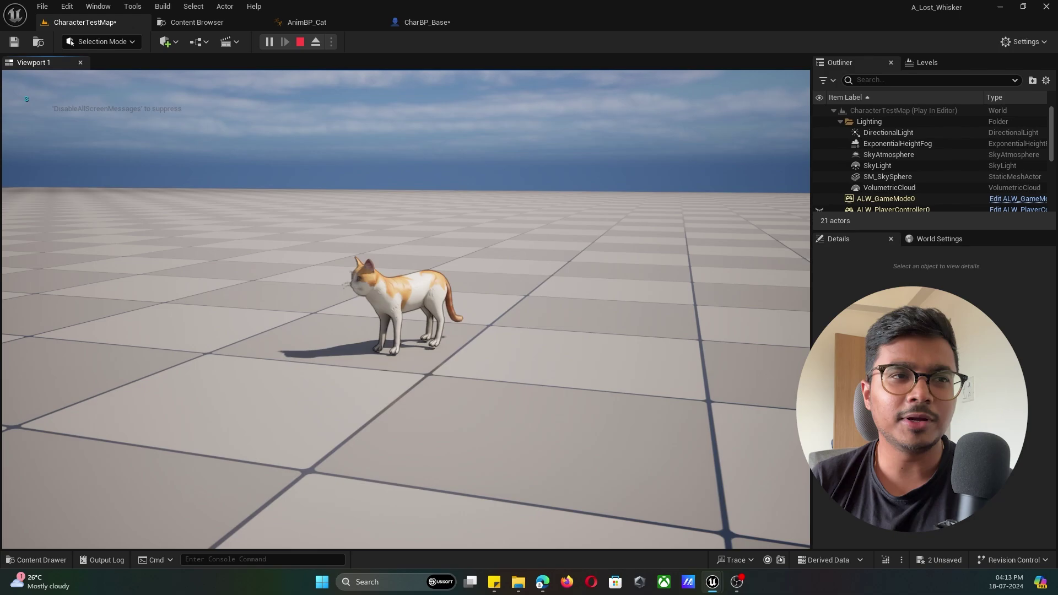